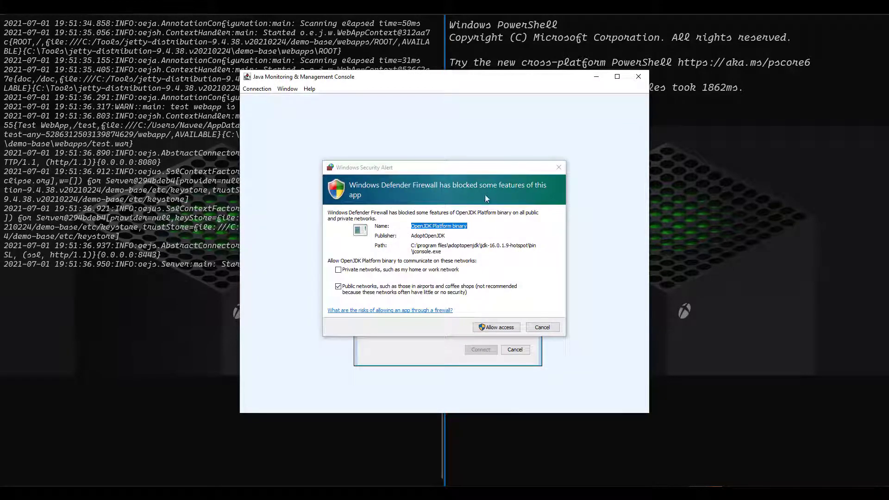
- Allow the OpenJDK Platform binary to communicate through the firewall on private and public networks
left_click(399, 269)
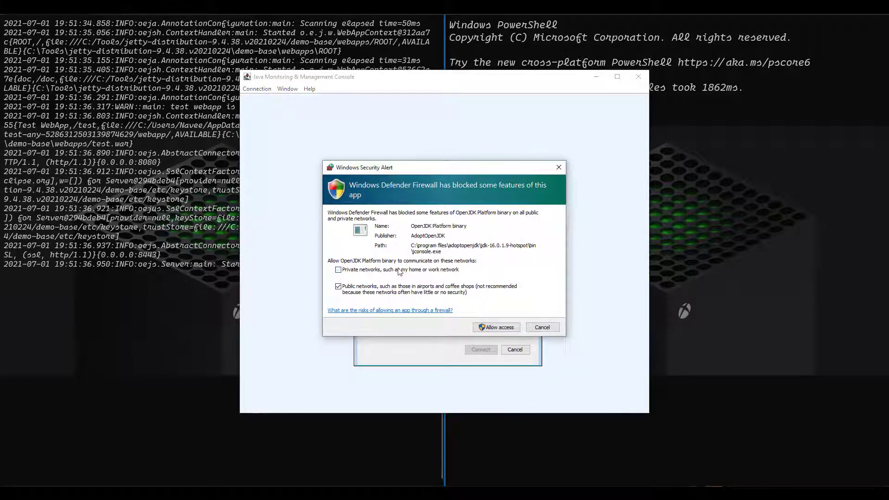
left_click(493, 328)
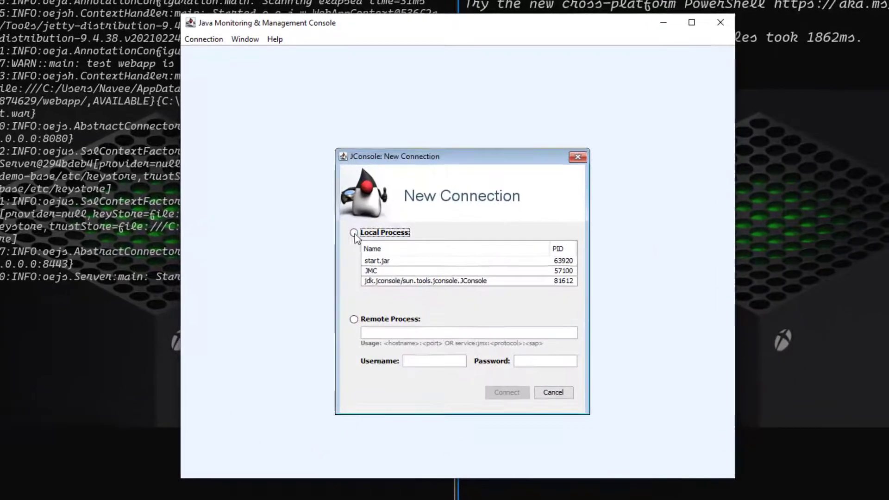
- Connect JConsole to the local process start.jar
left_click(369, 232)
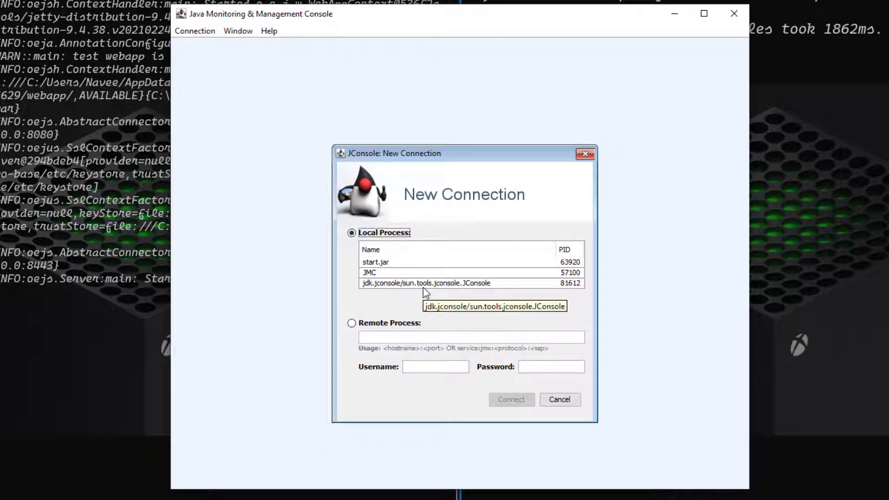
left_click(416, 274)
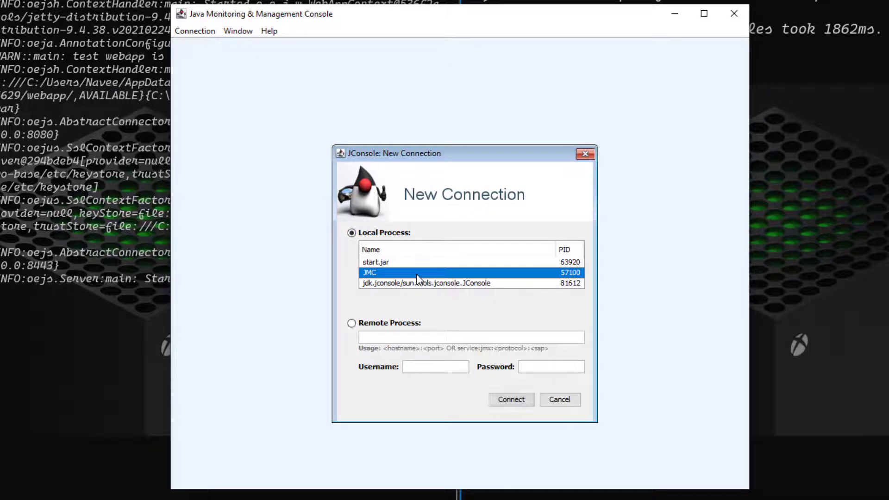
left_click(413, 261)
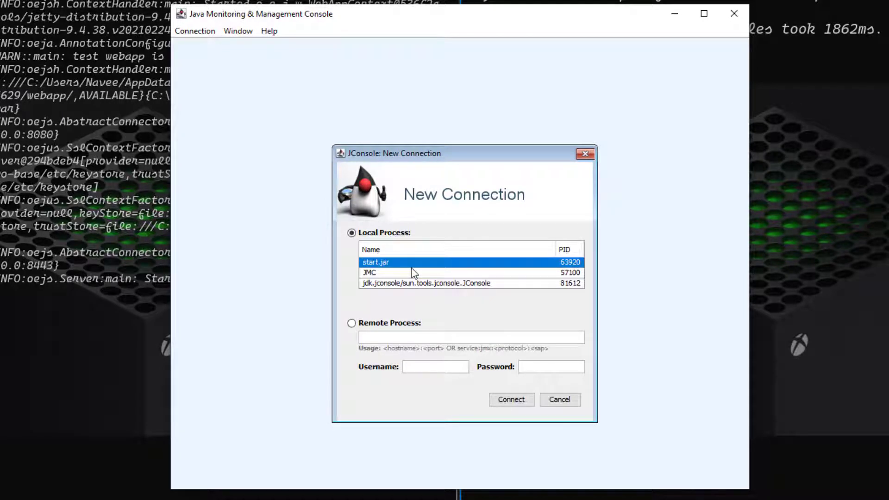
left_click(420, 283)
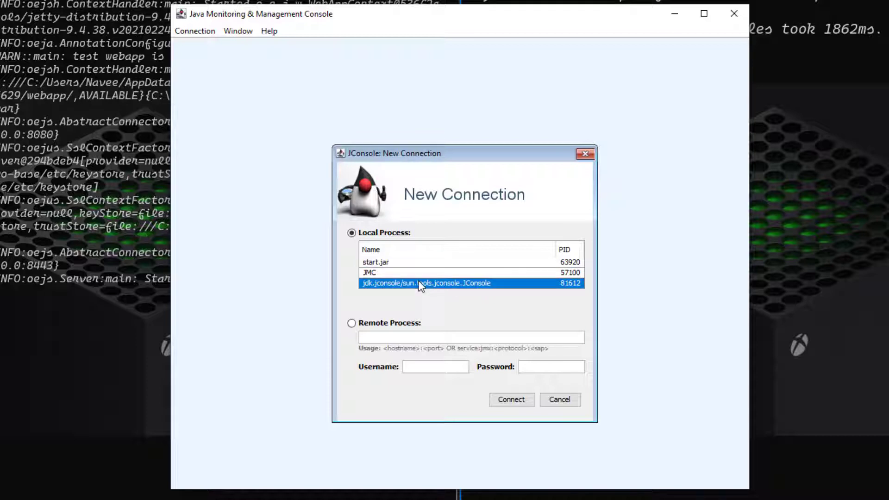
left_click(409, 263)
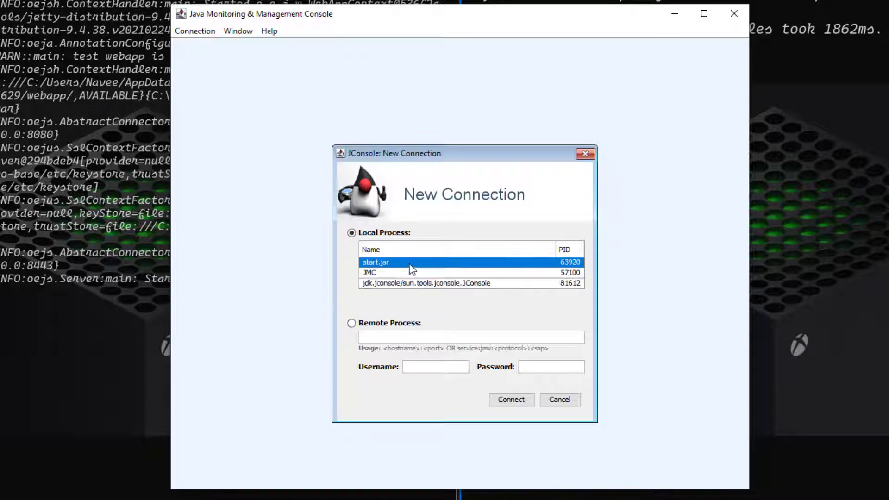
left_click(512, 398)
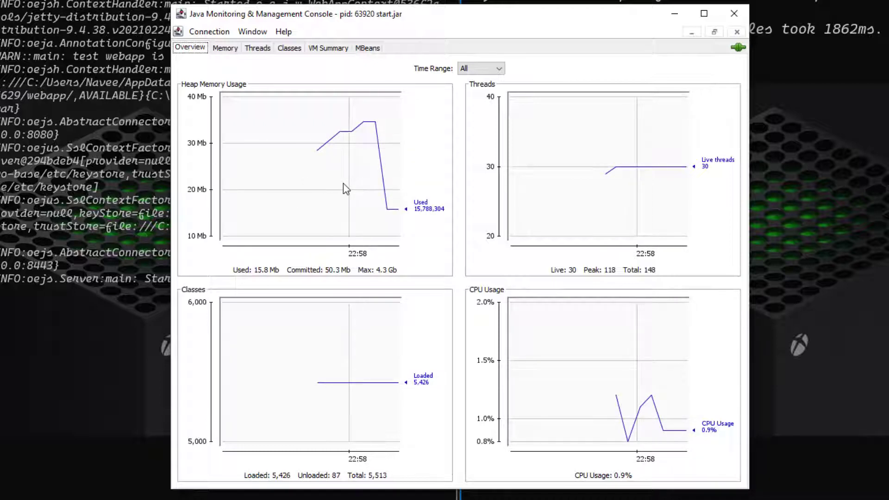
- Switch the overview charts' time range to 5 min and back to All
left_click(497, 70)
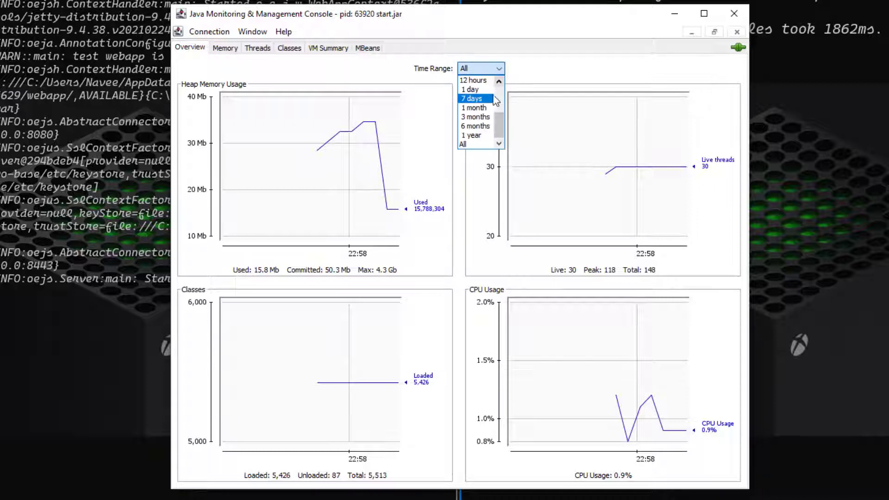
scroll(500, 96, "up", 3)
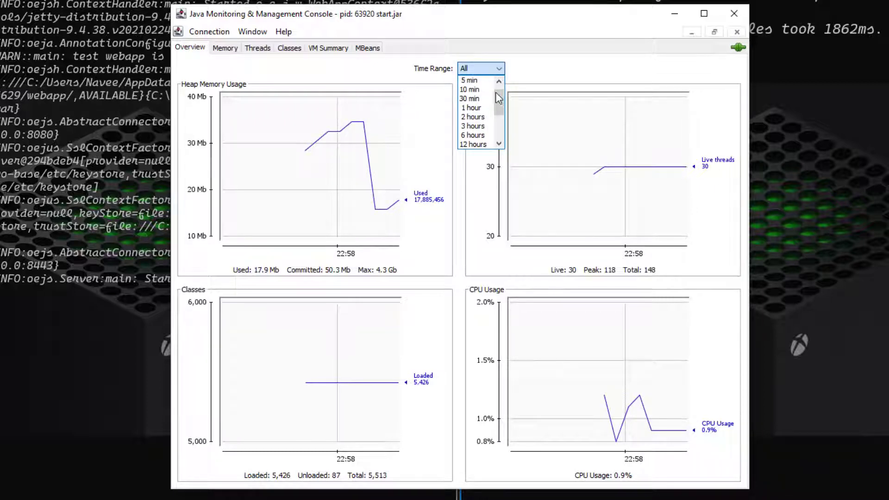
left_click(470, 81)
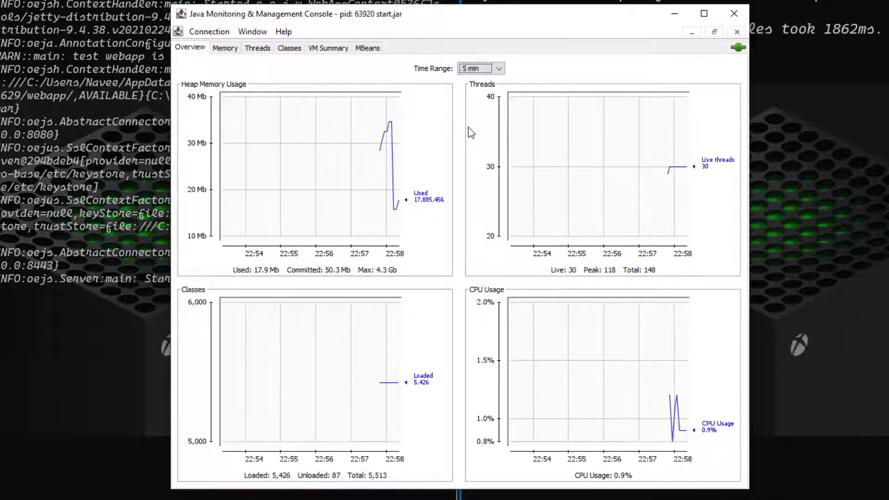
left_click(478, 74)
scroll(477, 134, "down", 3)
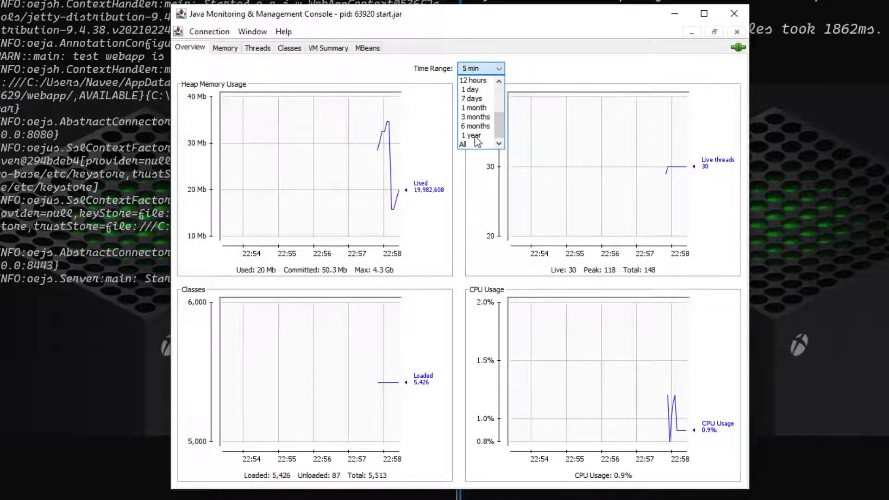
left_click(476, 146)
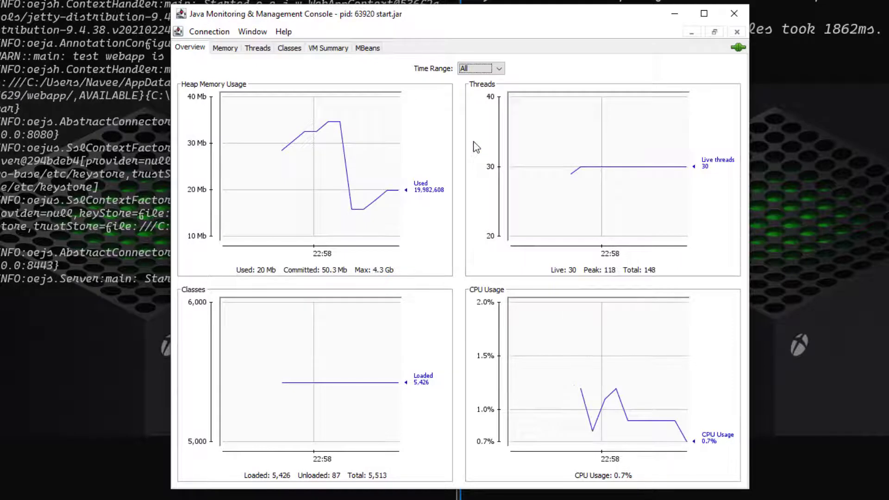
- Show the memory chart for the memory pool "G1 Survivor Space"
left_click(225, 48)
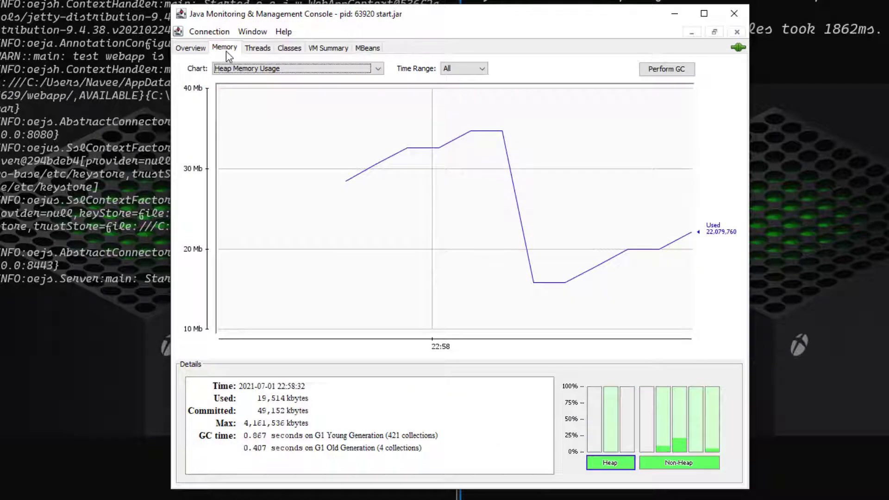
left_click(268, 69)
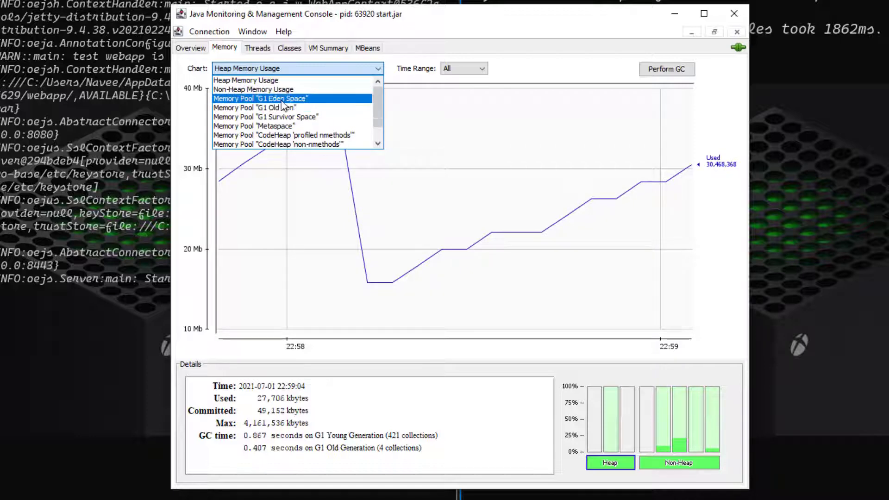
scroll(283, 108, "down", 1)
scroll(285, 128, "up", 1)
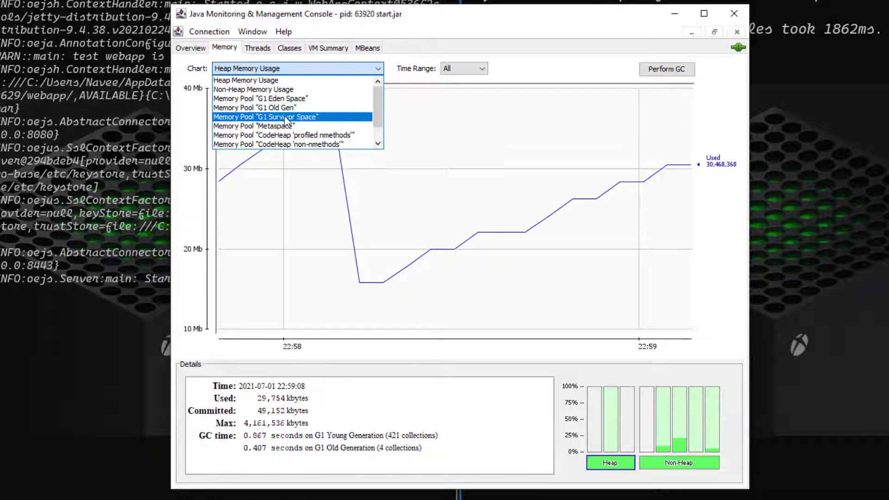
left_click(284, 116)
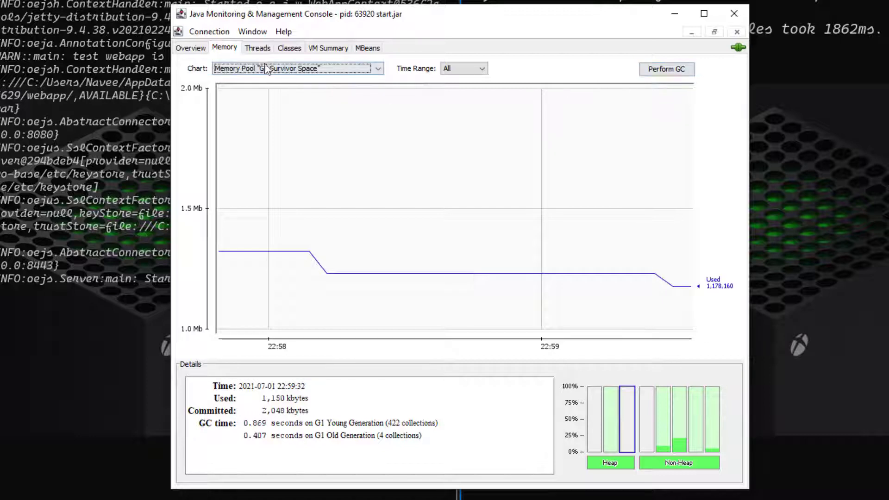
- Review the process's thread list and run deadlock detection on it
left_click(260, 50)
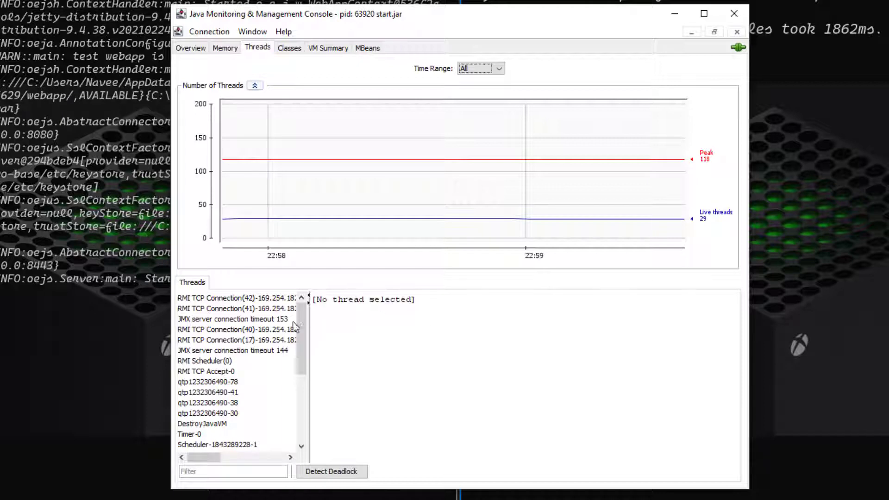
scroll(238, 330, "down", 4)
scroll(239, 332, "down", 1)
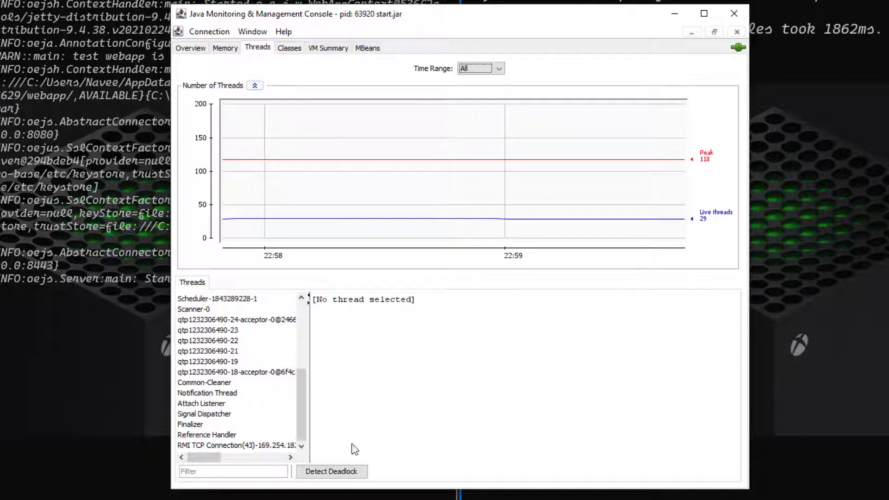
left_click(348, 474)
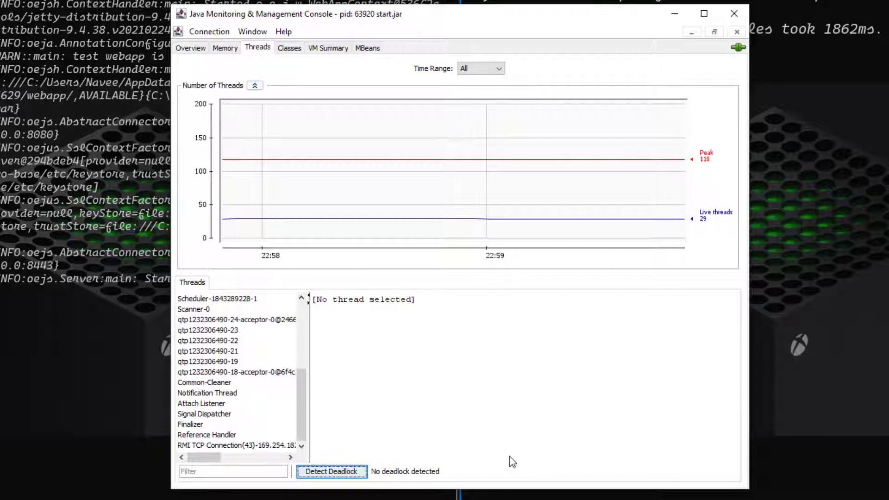
left_click(229, 330)
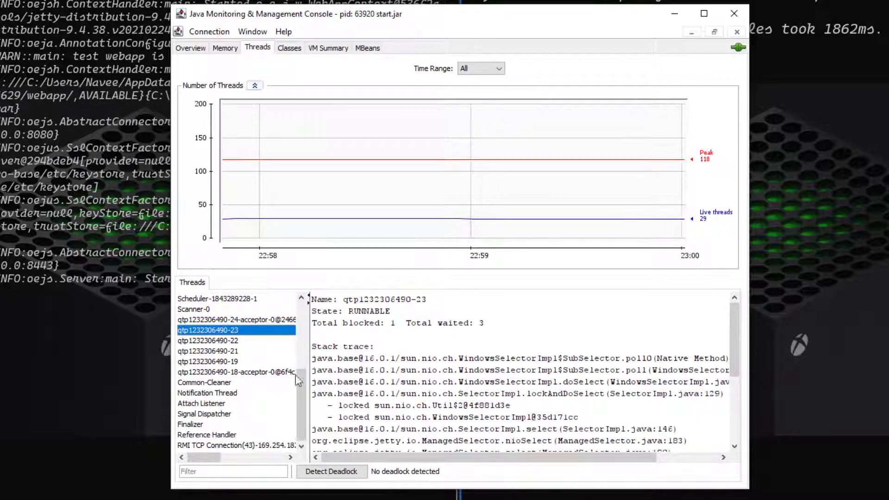
left_click(482, 69)
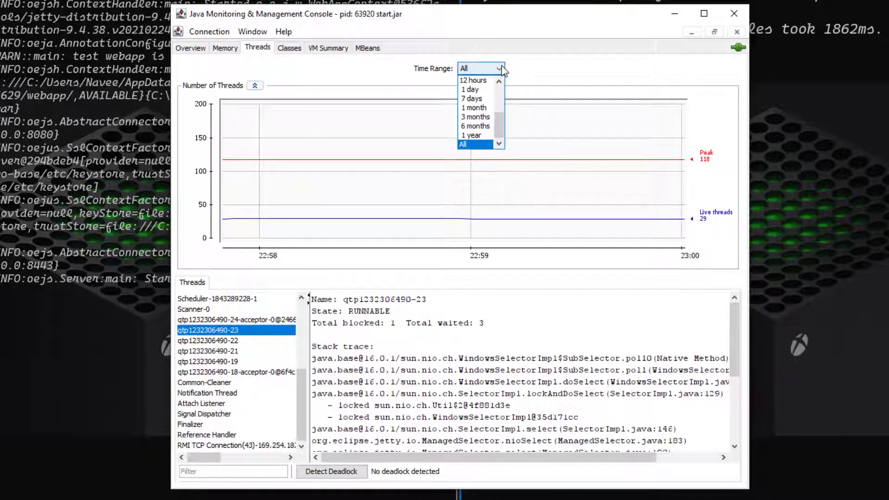
left_click(468, 144)
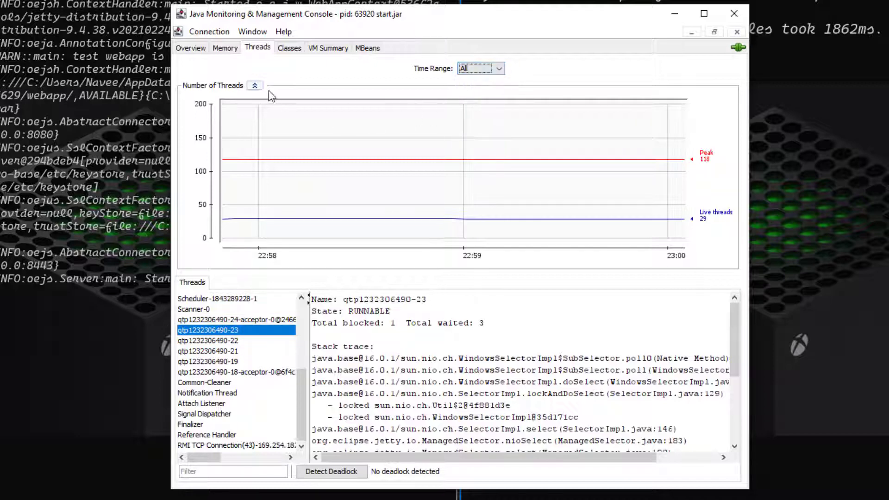
left_click(255, 85)
- View the number of loaded classes and the VM summary of the connected process
left_click(290, 48)
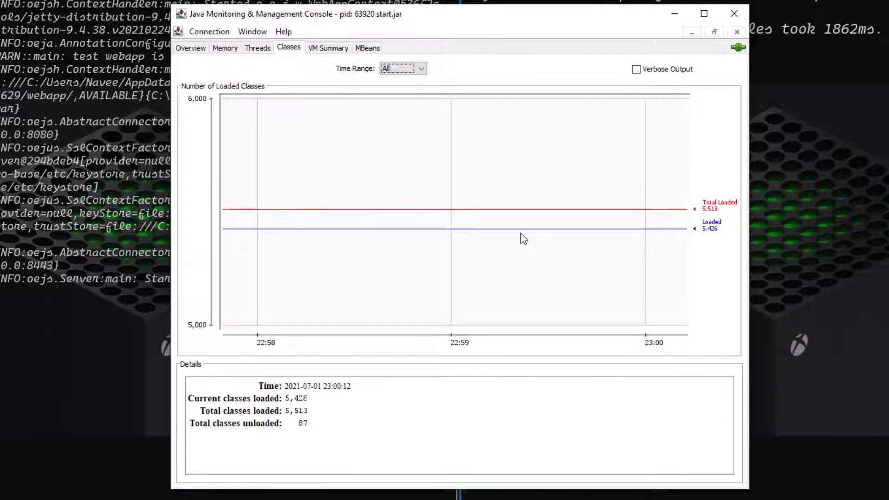
left_click(326, 49)
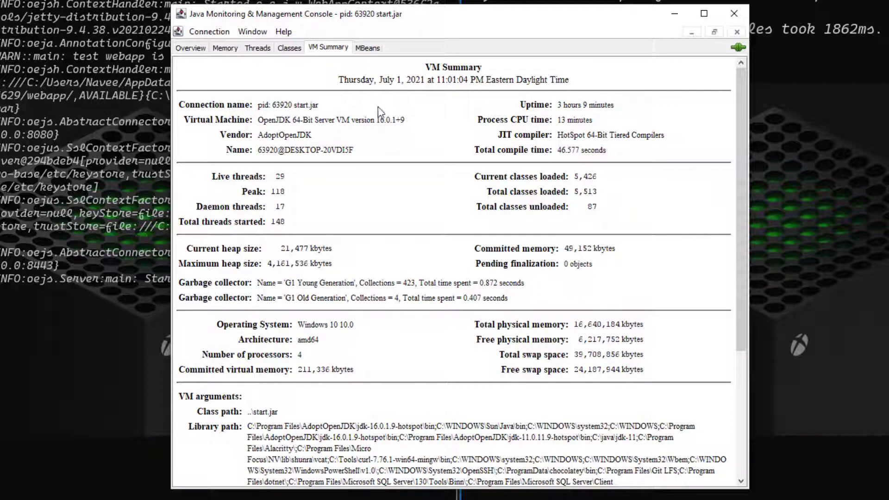
- Browse the MBeans under jdk.management.jfr and java.util.logging, and inspect the Logging MBean's information and attributes
left_click(366, 51)
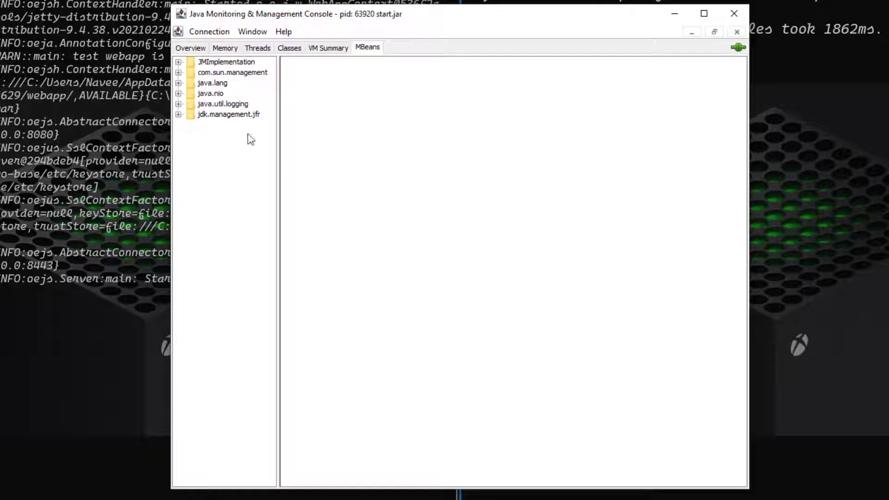
left_click(179, 115)
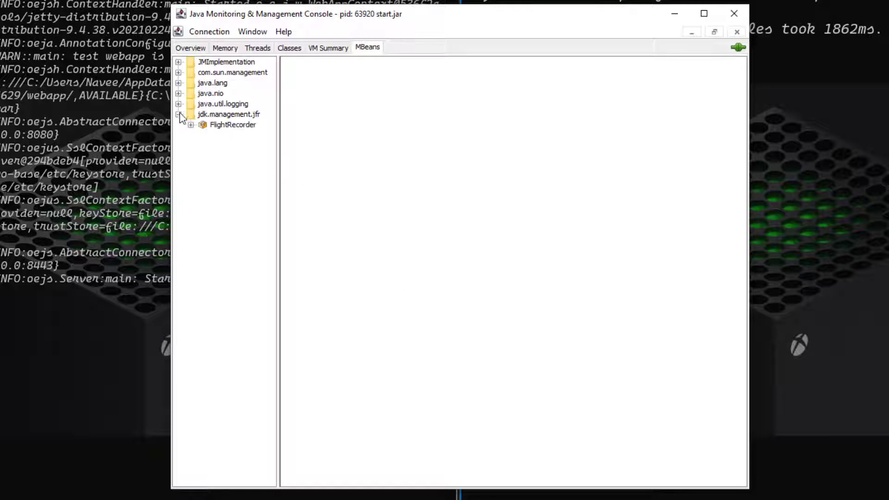
left_click(178, 105)
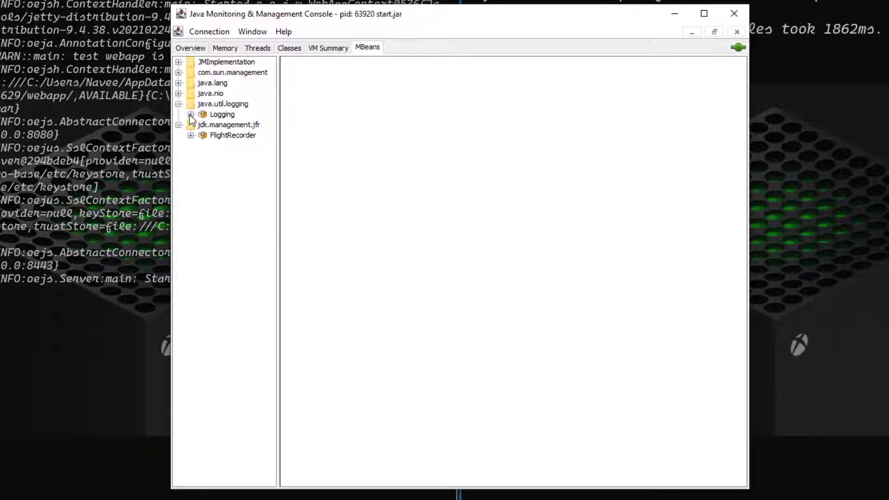
left_click(190, 115)
left_click(220, 115)
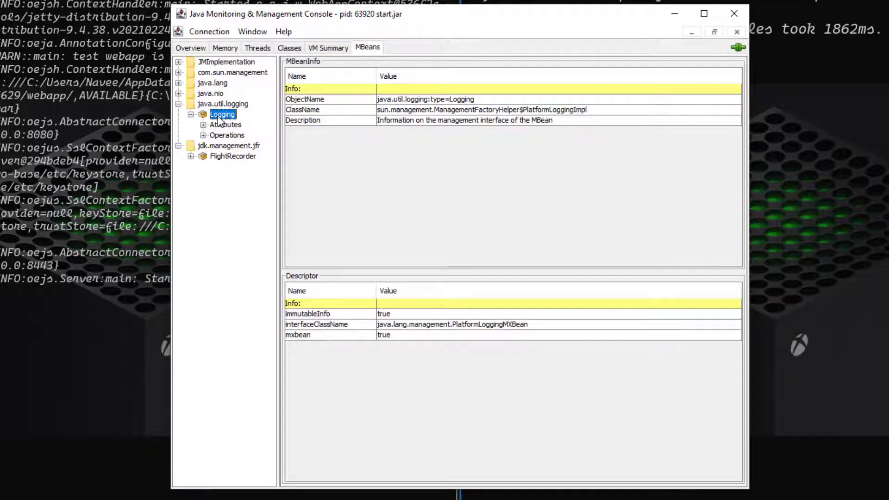
left_click(223, 125)
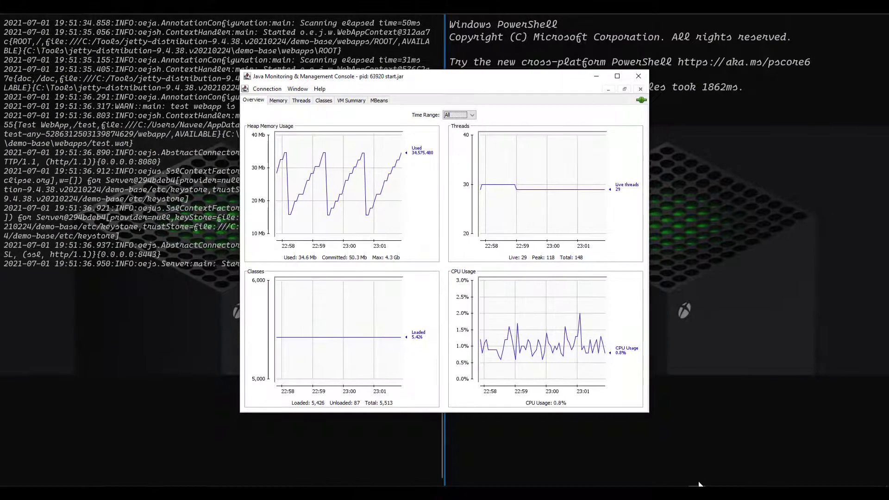
- Switch to JDK Mission Control and read through its About information
mouse_move(646, 493)
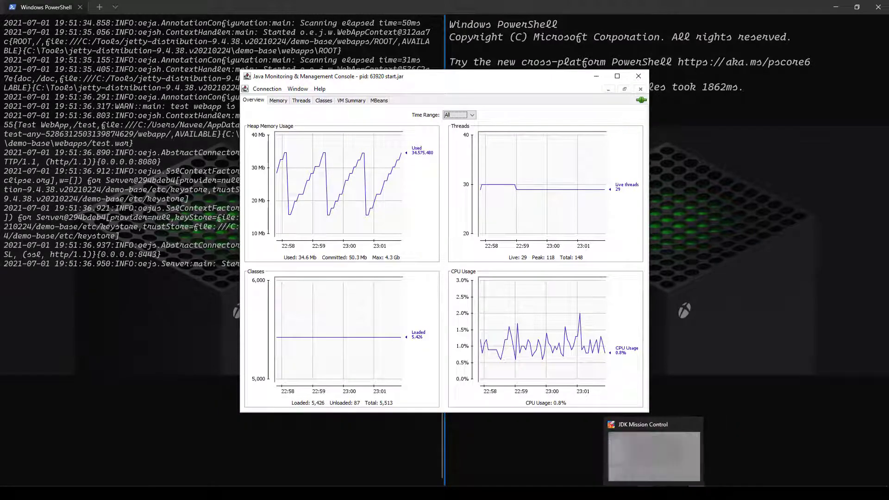
left_click(649, 457)
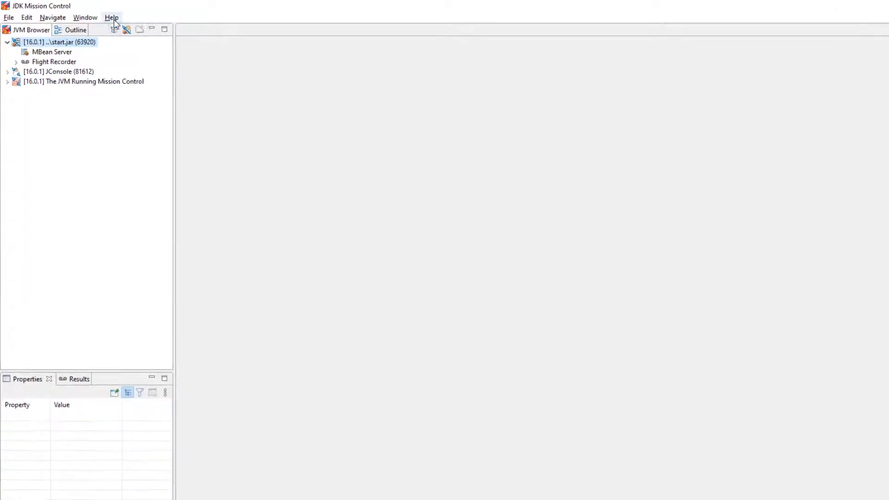
left_click(112, 18)
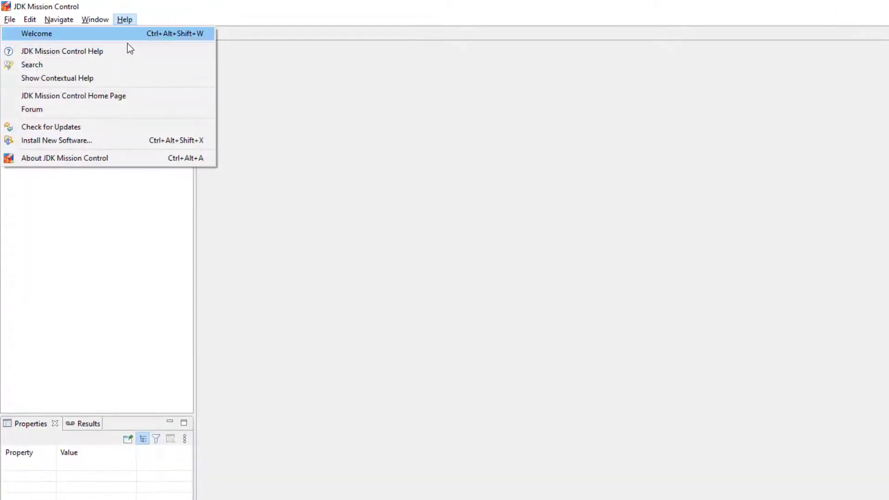
left_click(110, 141)
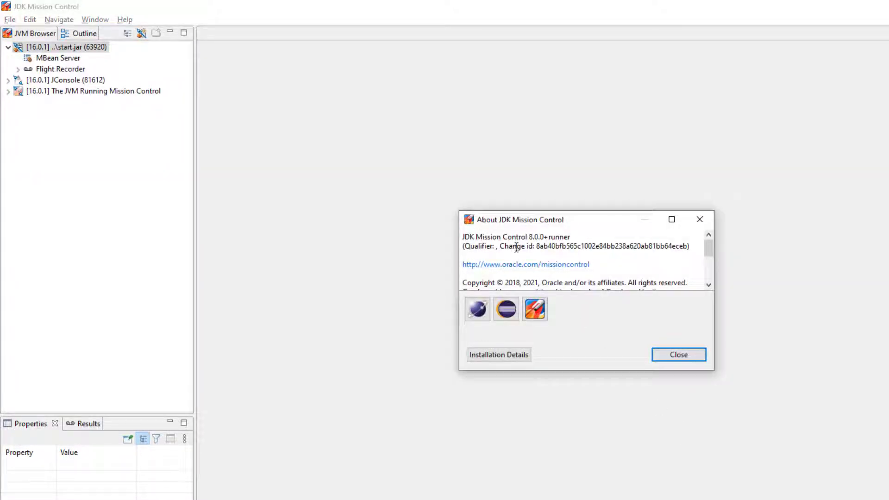
scroll(586, 274, "down", 3)
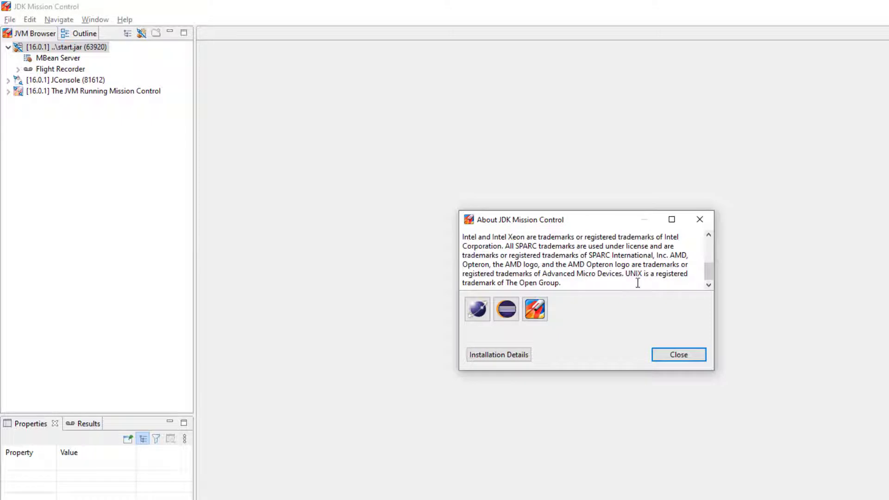
- Close the About information and start the JMX Console on the MBean Server of the start.jar process
left_click(704, 357)
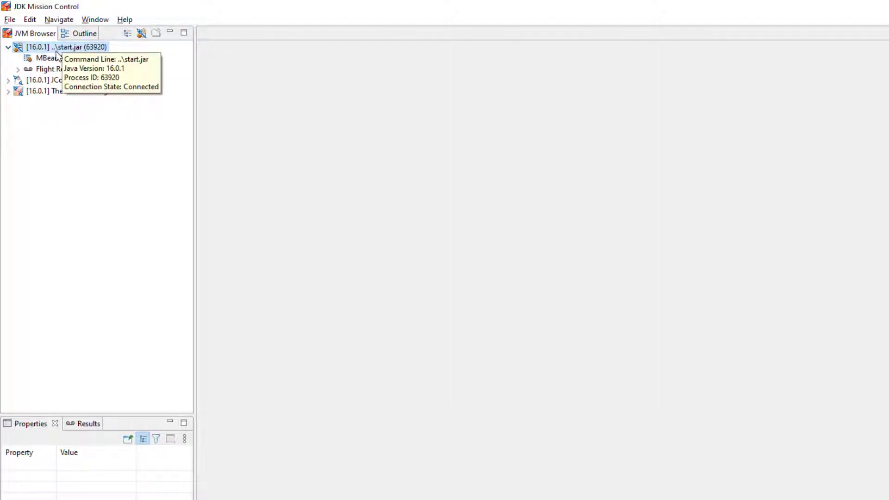
left_click(56, 62)
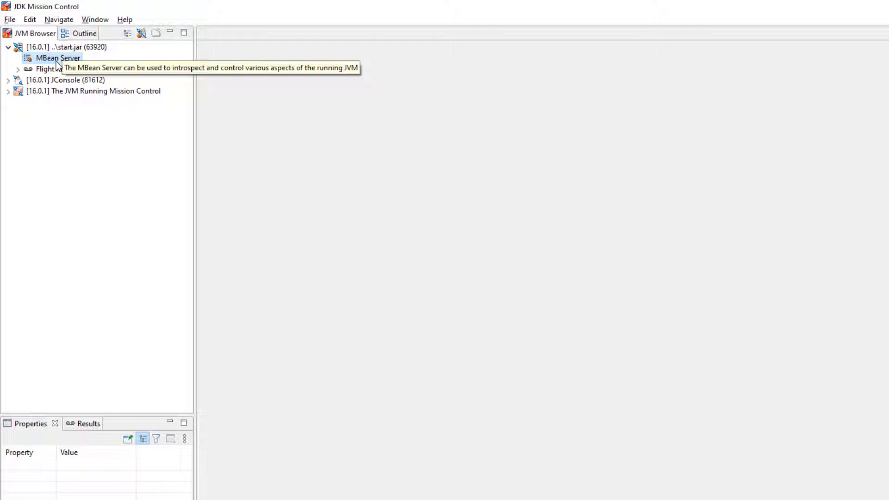
left_click(18, 69)
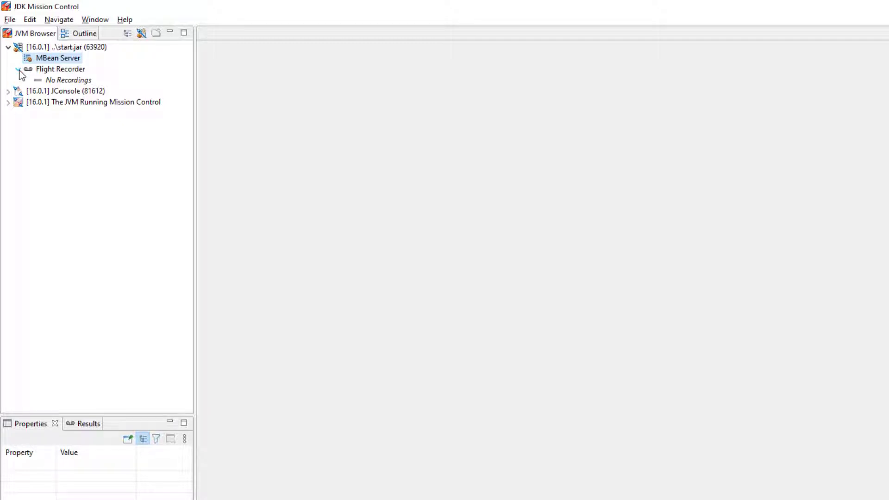
right_click(49, 58)
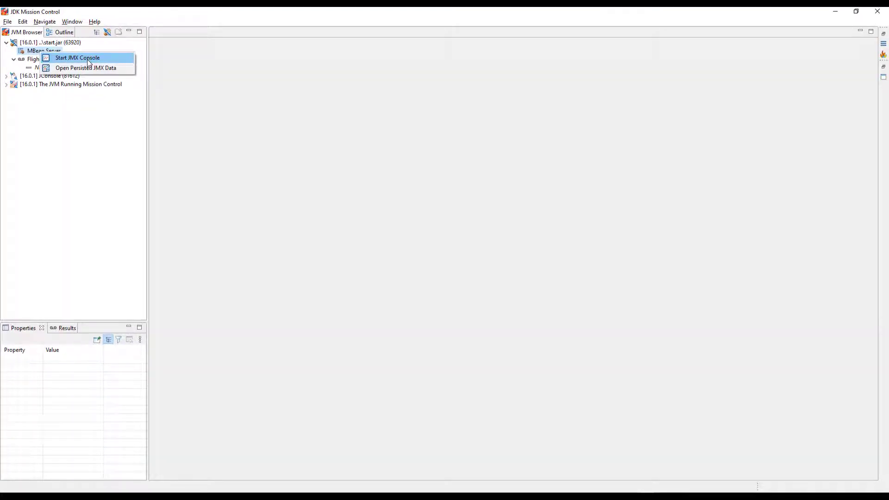
left_click(78, 58)
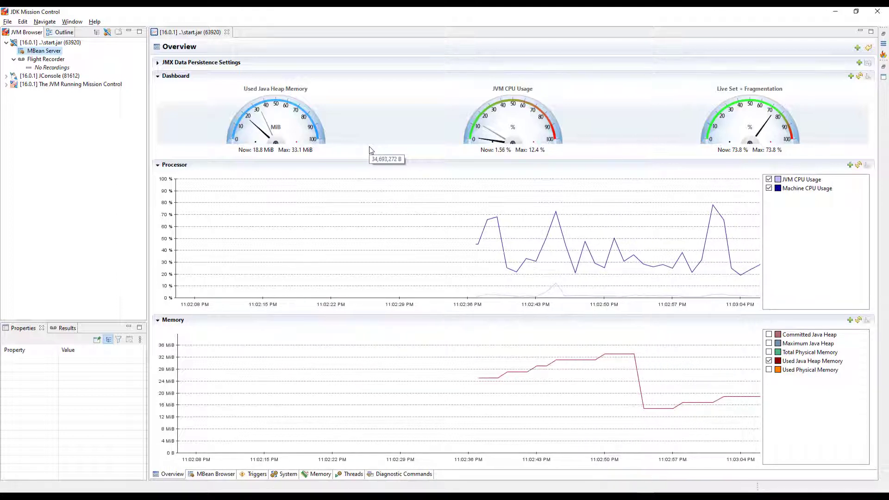
- Turn off live updates for the Processor, Memory and Dashboard sections of the Overview
mouse_move(701, 130)
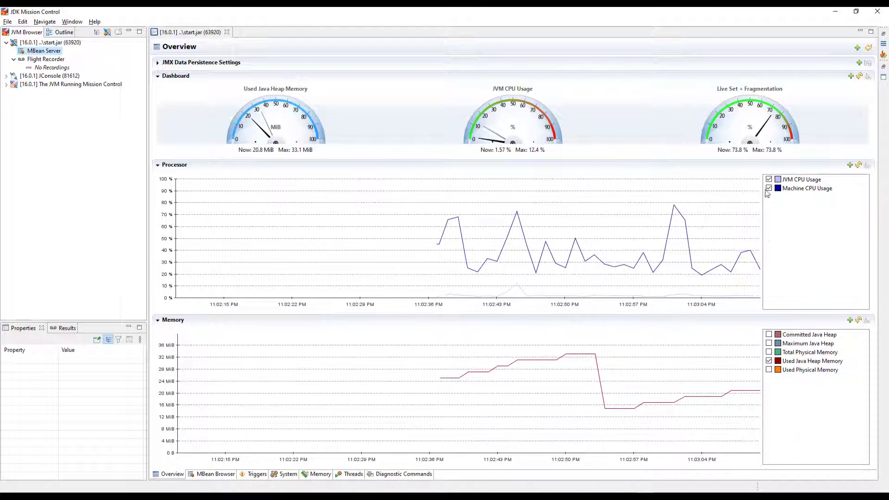
left_click(782, 209)
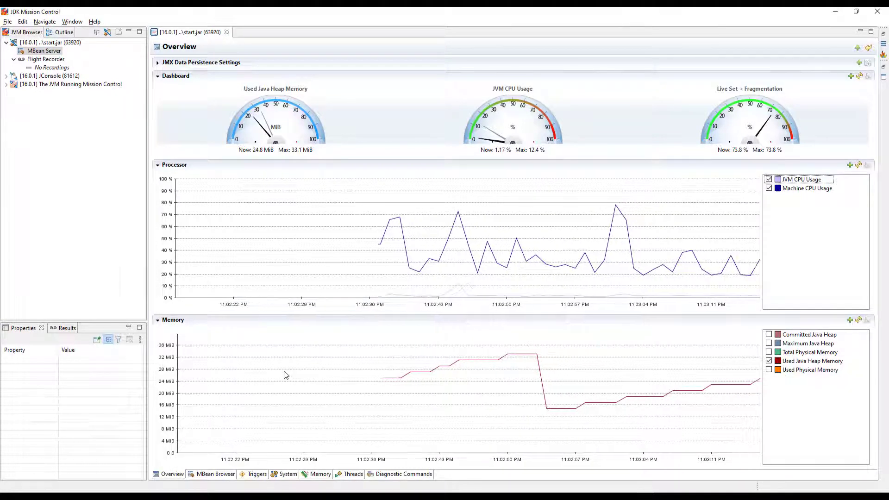
left_click(859, 166)
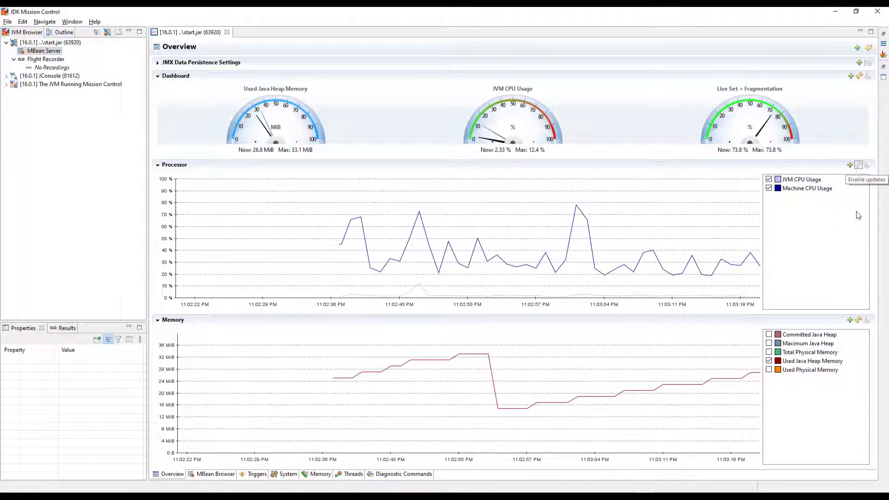
left_click(859, 320)
left_click(859, 76)
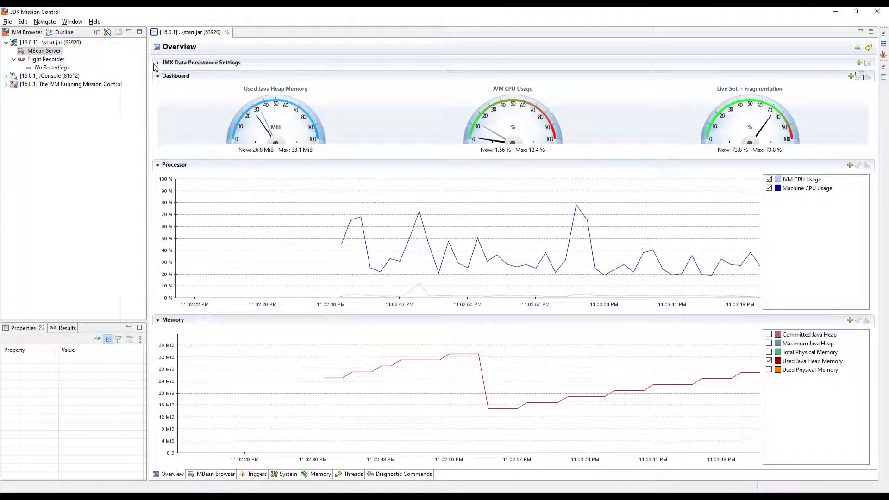
- Expand the JMX Data Persistence Settings and look through the listed attributes, including JVM CPU Usage and Machine CPU Usage
left_click(200, 63)
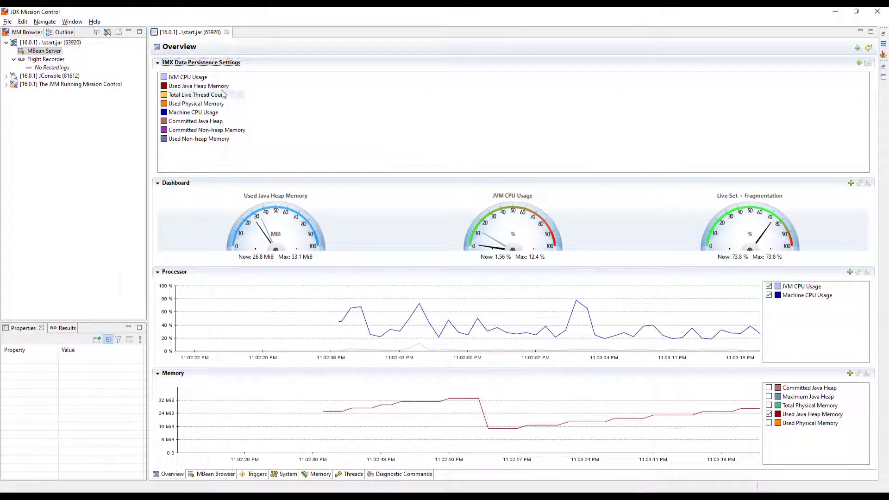
left_click(187, 77)
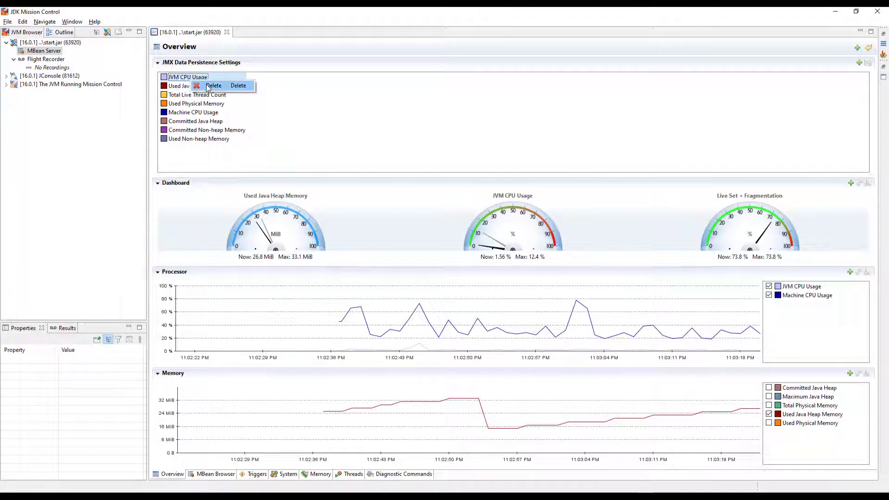
left_click(212, 112)
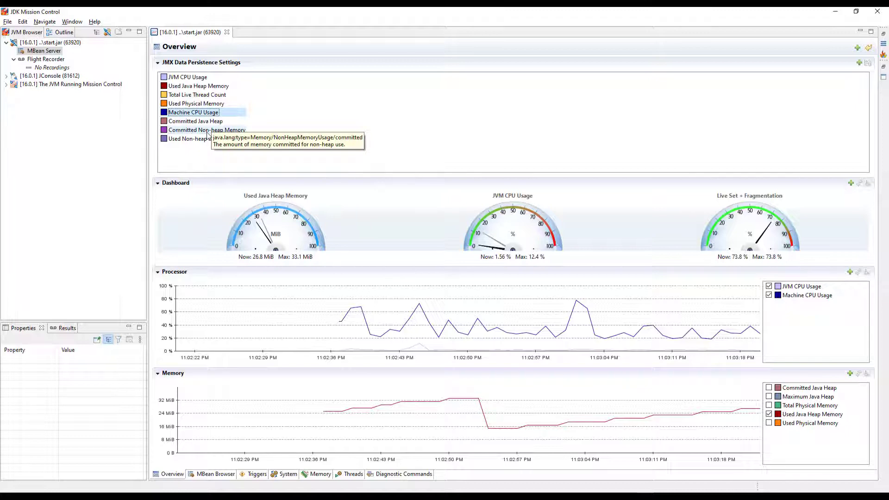
- Show the Logging MBean under java.util.logging in the MBean Browser and expand its LoggerNames attribute
left_click(212, 476)
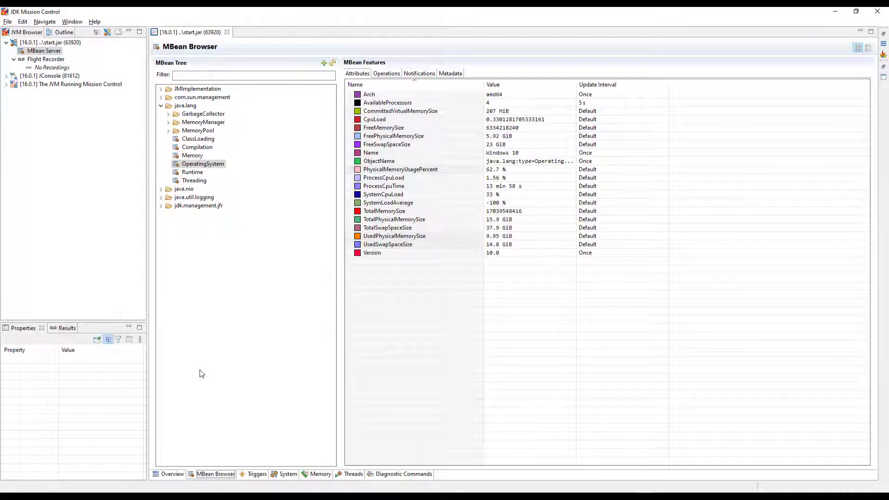
left_click(161, 197)
left_click(191, 206)
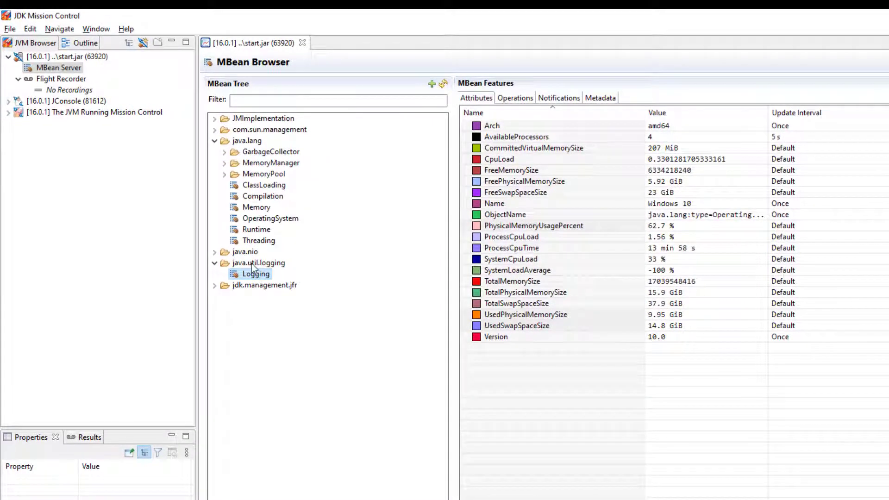
right_click(257, 275)
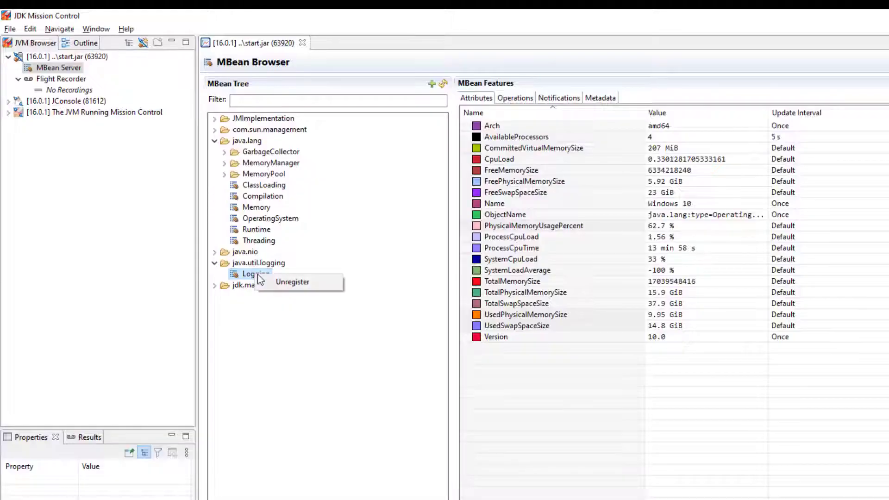
left_click(240, 275)
left_click(560, 129)
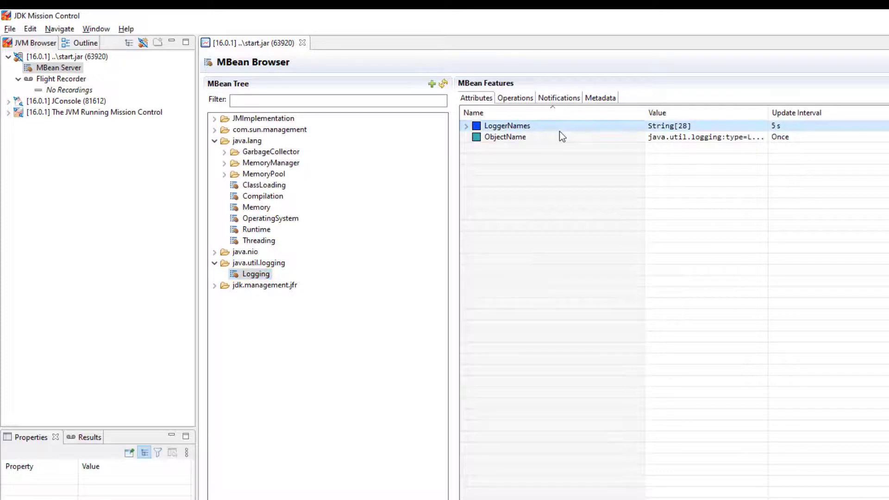
double_click(551, 127)
left_click(467, 127)
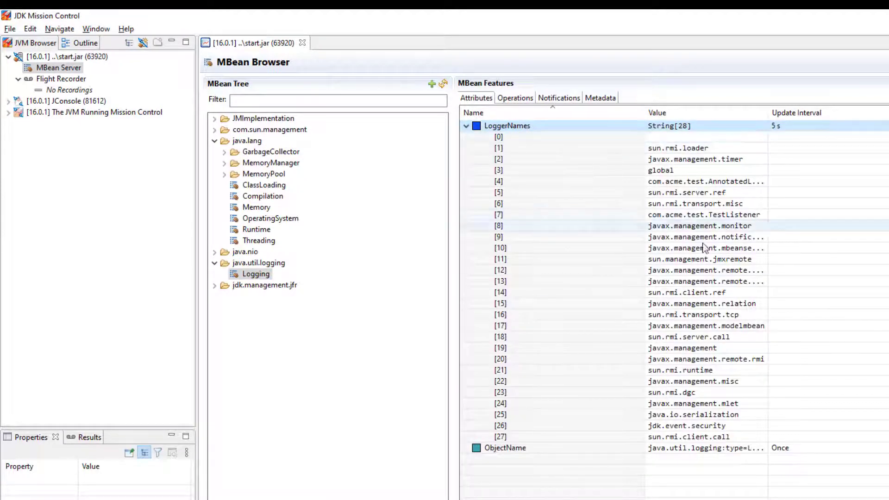
- Copy LoggerNames entry [27] into Notepad, pick out the name sun.rmi.client.call, and return to JDK Mission Control
left_click(726, 439)
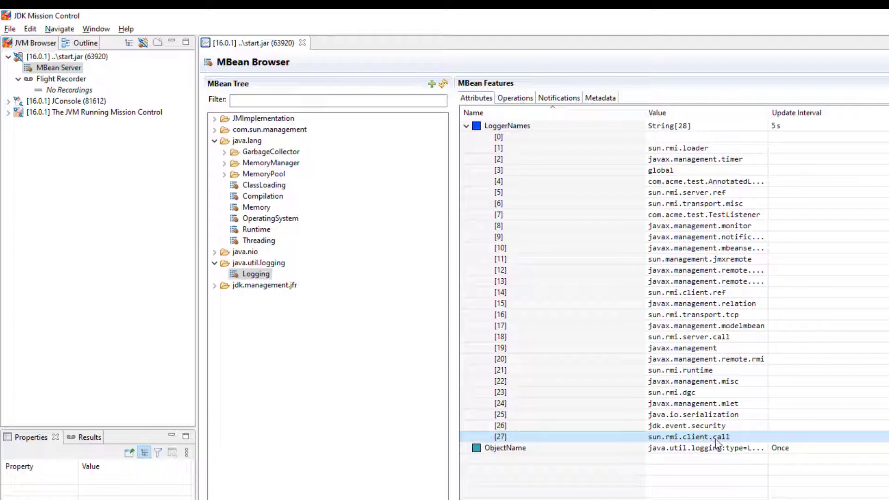
right_click(730, 438)
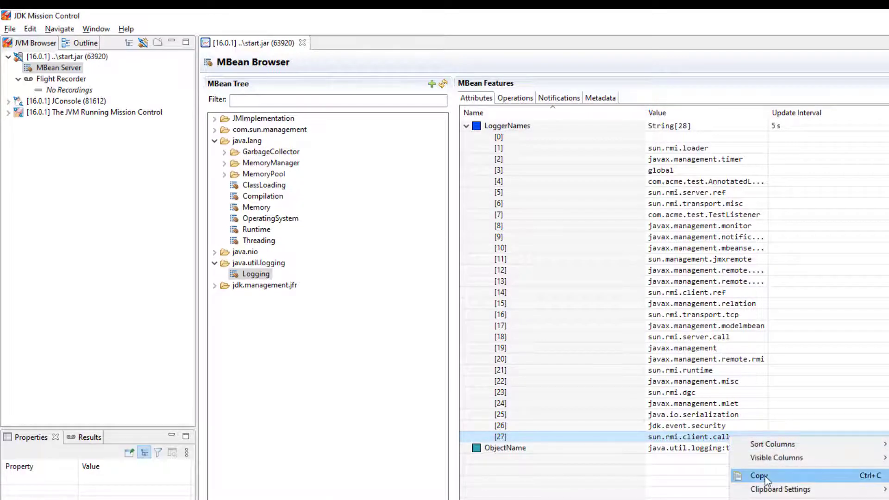
left_click(765, 476)
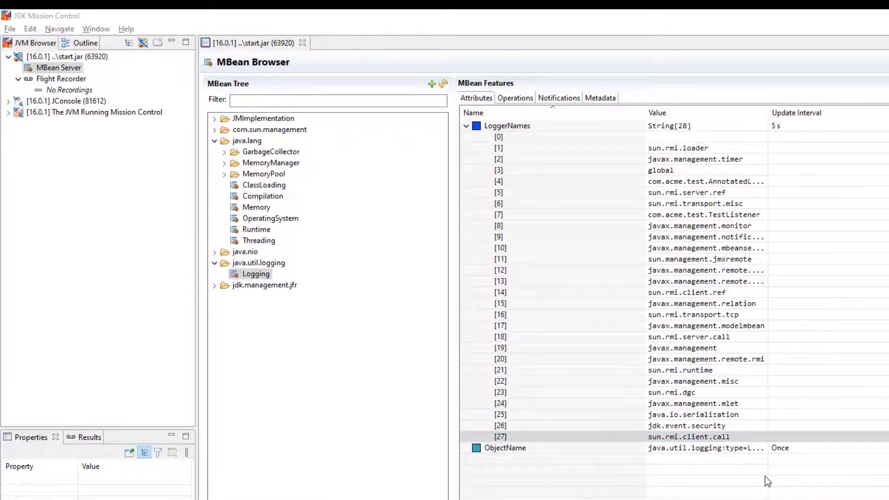
key("alt+Tab")
key("ctrl+v")
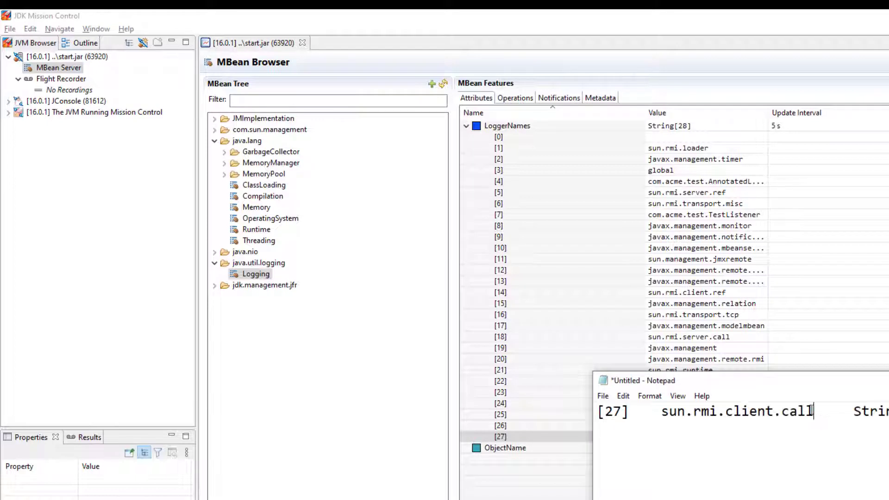
left_click_drag(813, 411, 676, 412)
left_click(613, 316)
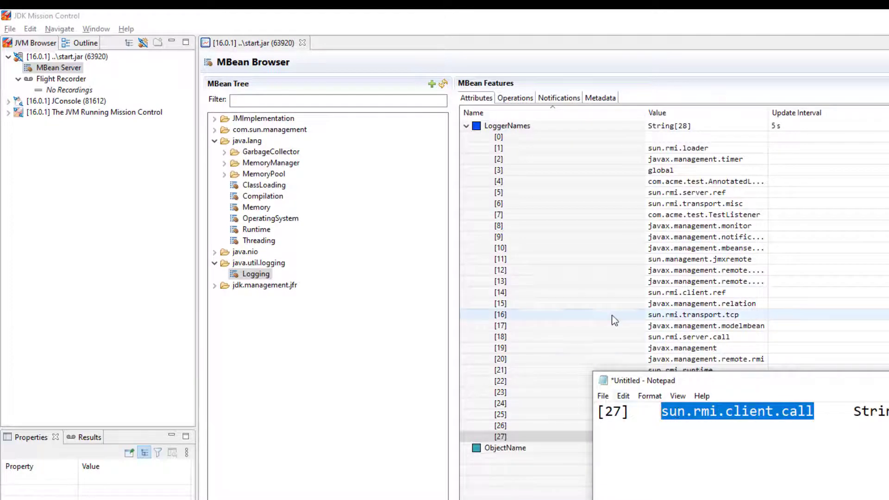
- View the Logging MBean's operations and check the parameters of setLoggerLevel and getParentLoggerName
left_click(515, 98)
left_click(513, 129)
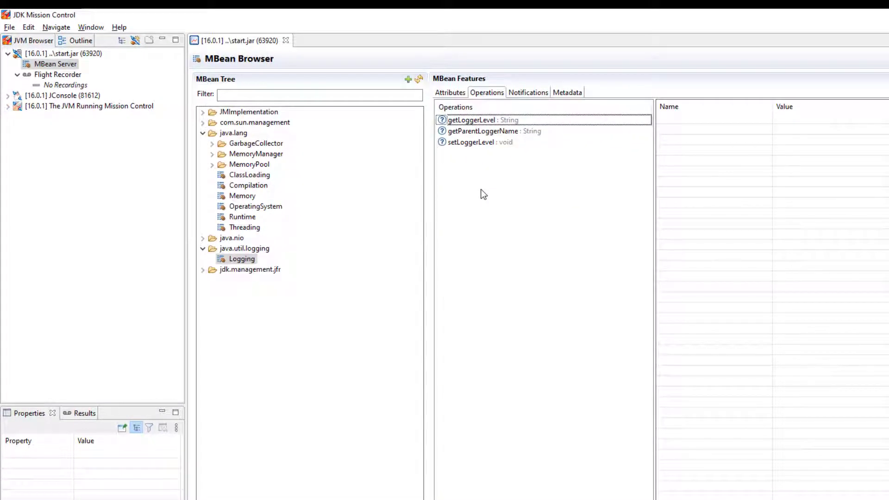
left_click(479, 119)
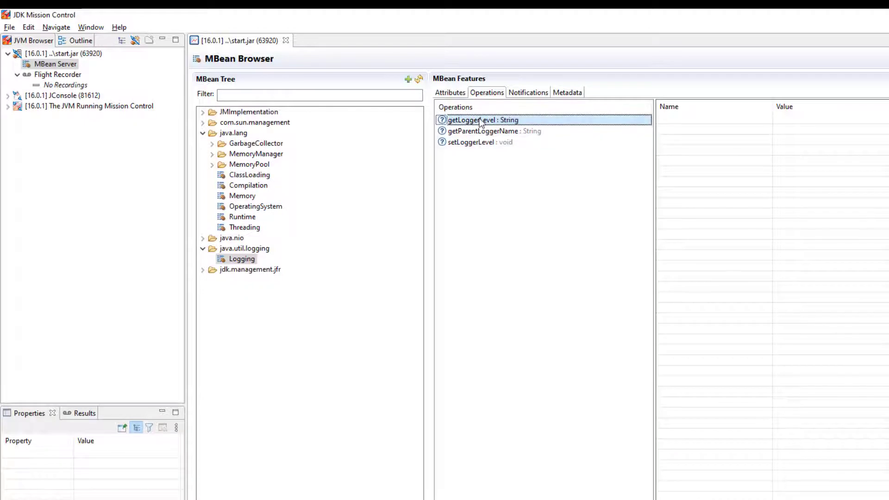
left_click(477, 143)
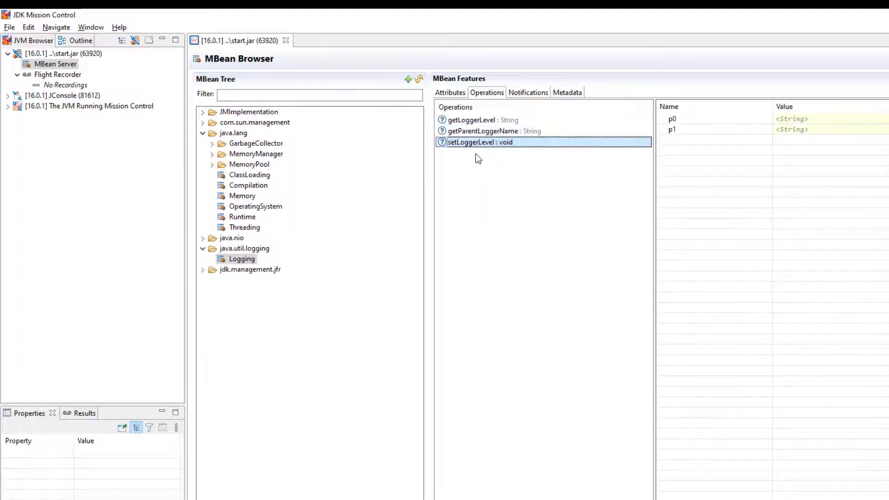
left_click(476, 132)
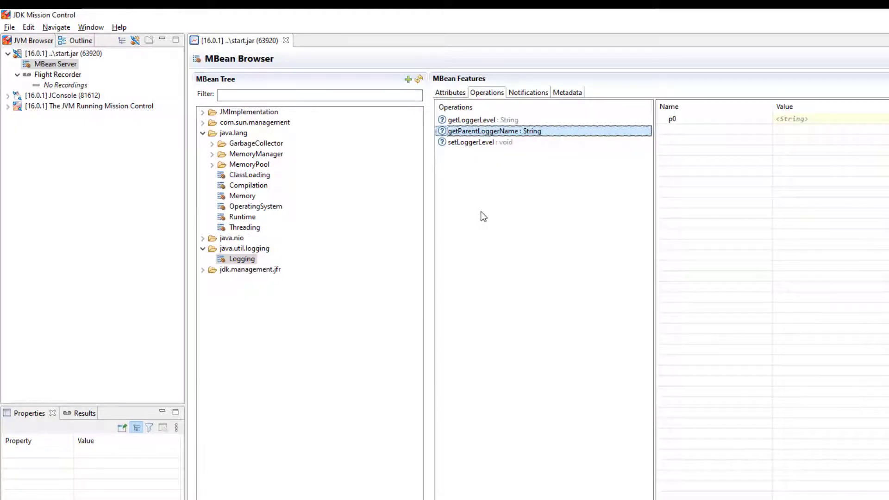
- Execute the getLoggerLevel operation with p0 set to sun.rmi.client.call and view its result
left_click(484, 121)
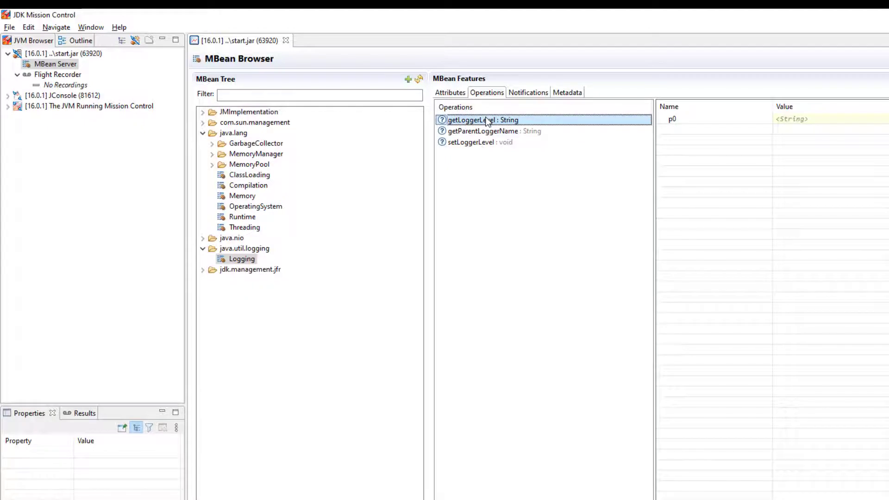
left_click(824, 121)
type("sun.rmi.client.call")
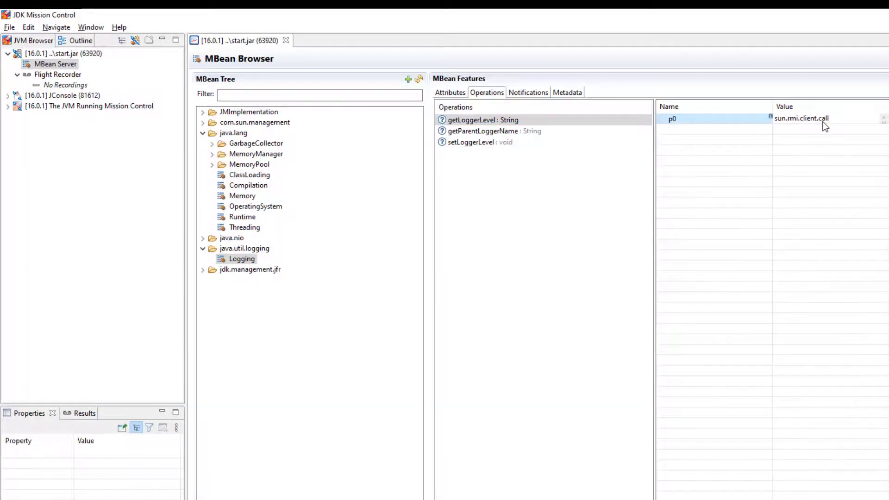
key("Return")
left_click(249, 492)
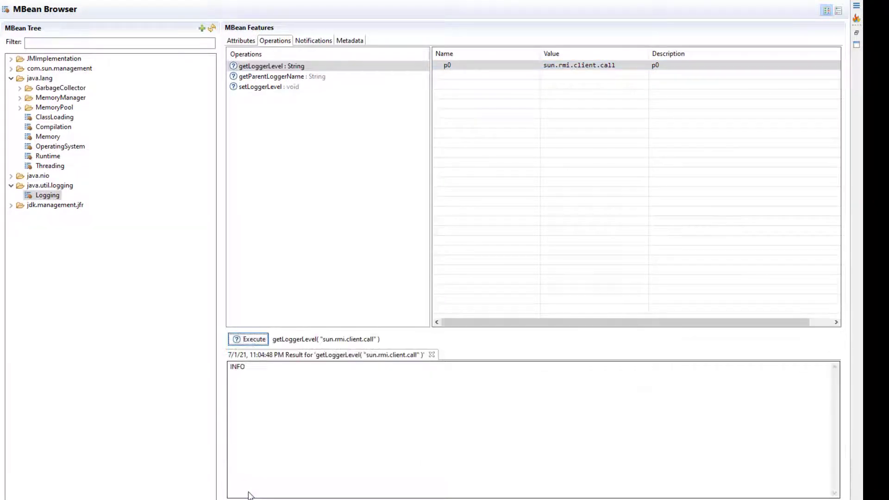
left_click(259, 369)
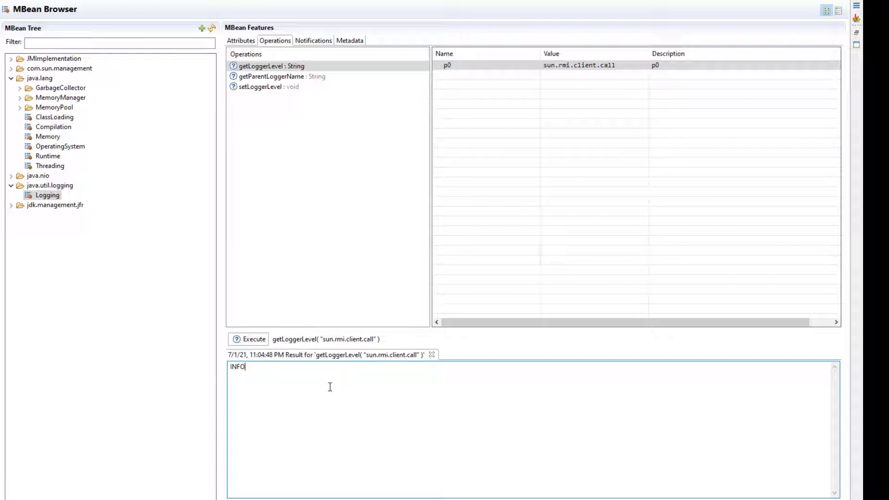
- Execute the setLoggerLevel operation with p0 set to sun.rmi.client.call and p1 set to ALL
left_click(264, 89)
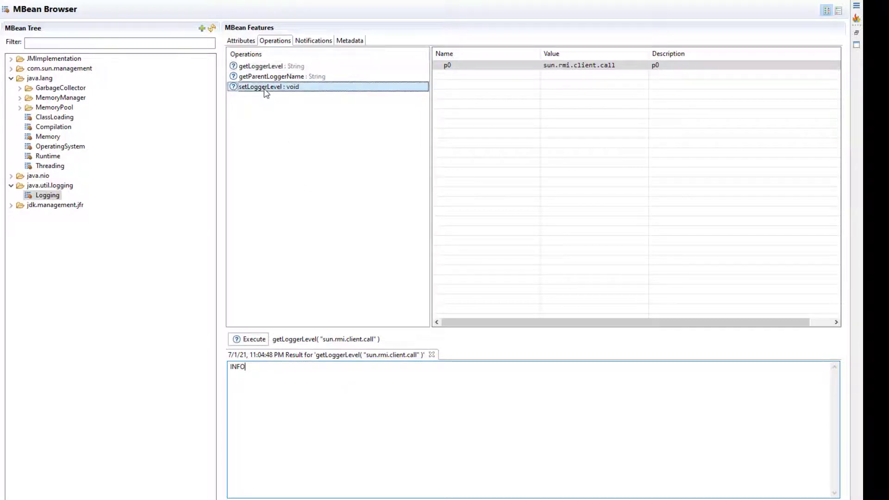
mouse_move(266, 92)
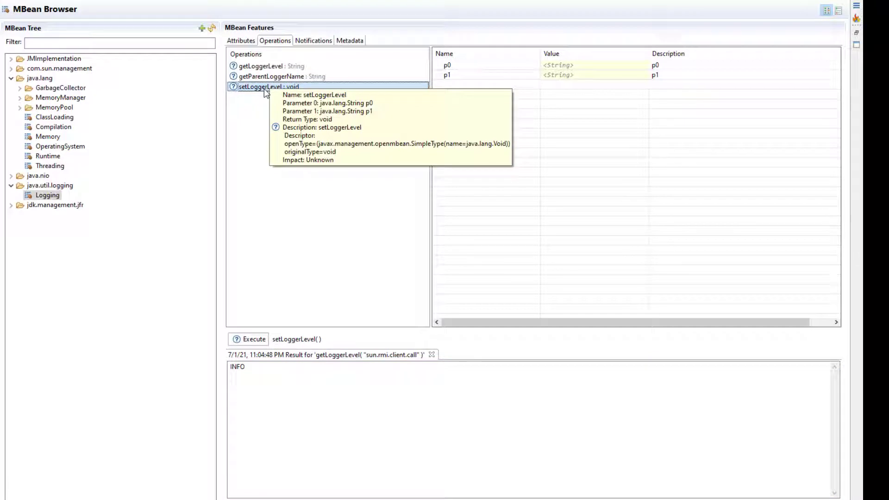
left_click(555, 69)
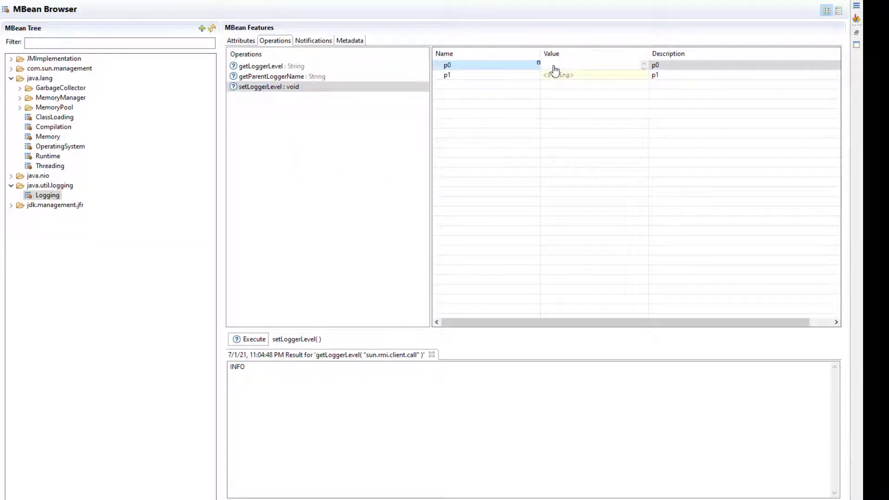
type("sun.rmi.client.call")
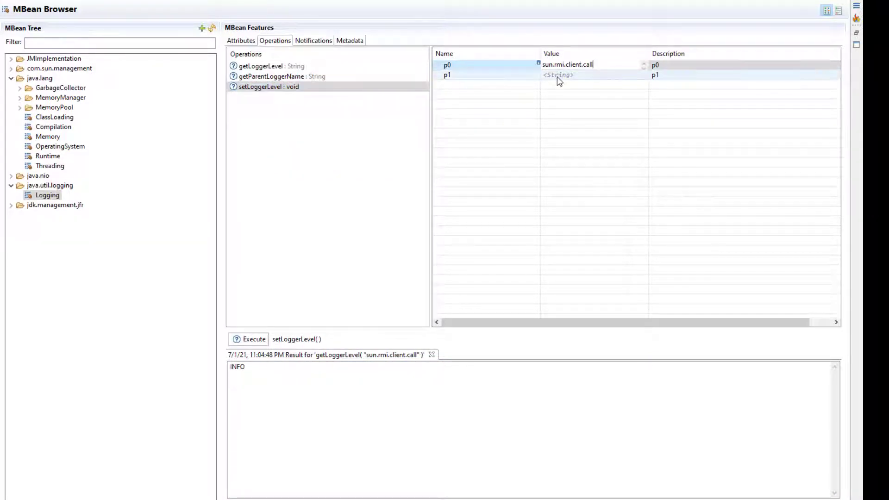
left_click(558, 79)
left_click(559, 80)
type("A")
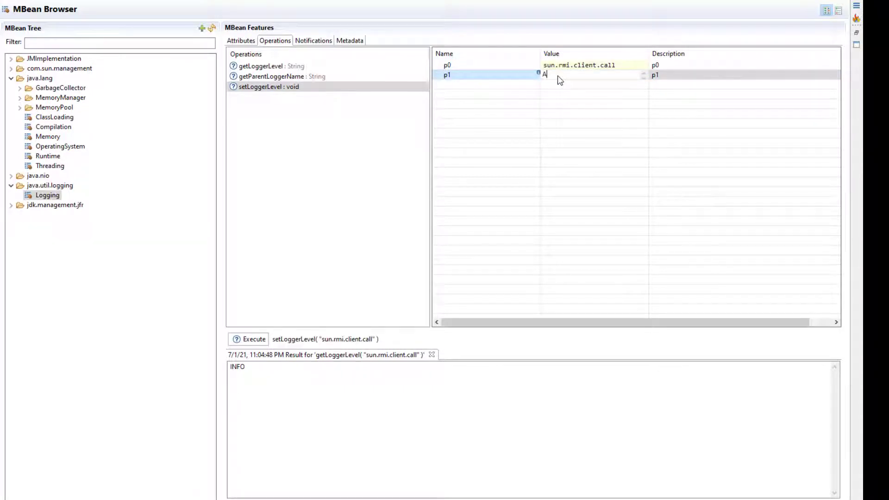
type("LL")
key("Return")
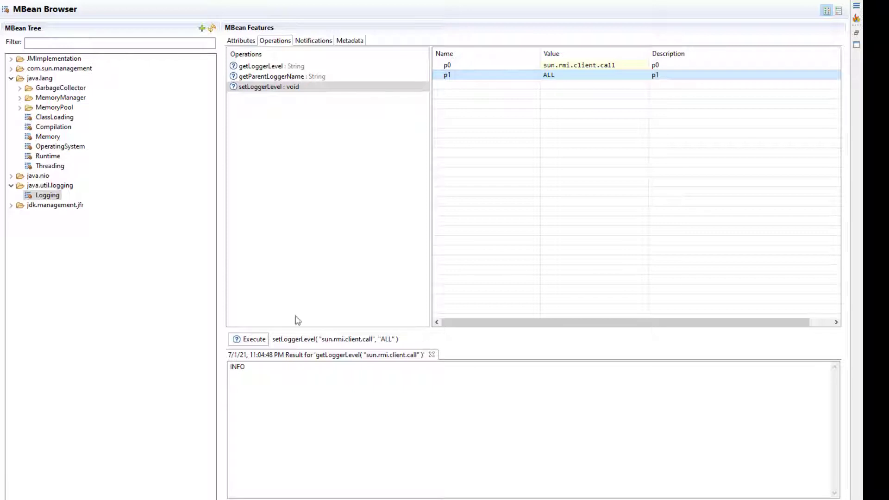
left_click(252, 339)
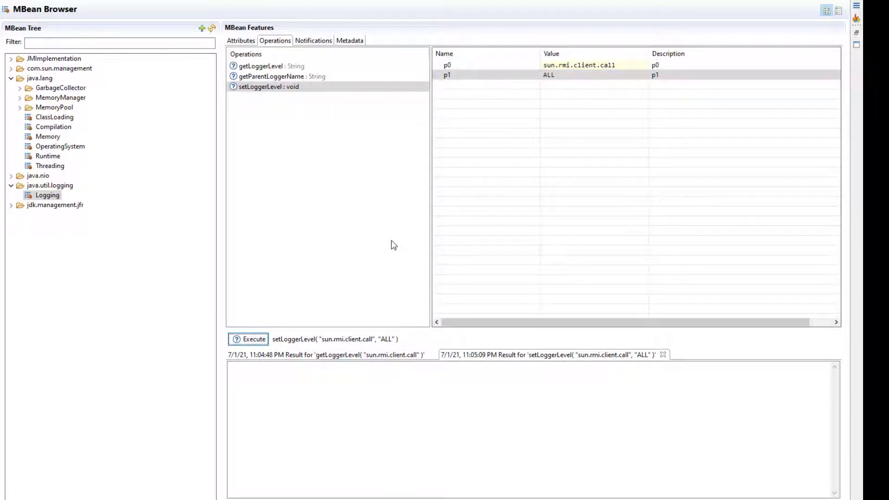
- Execute getLoggerLevel again for sun.rmi.client.call to check the logger's level in the result
left_click(264, 68)
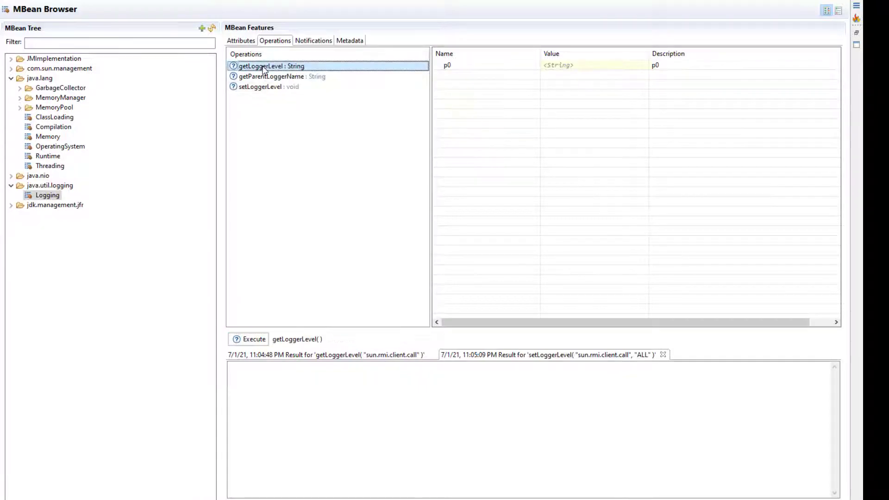
left_click(572, 67)
type("sun.rmi.client.call")
left_click(464, 112)
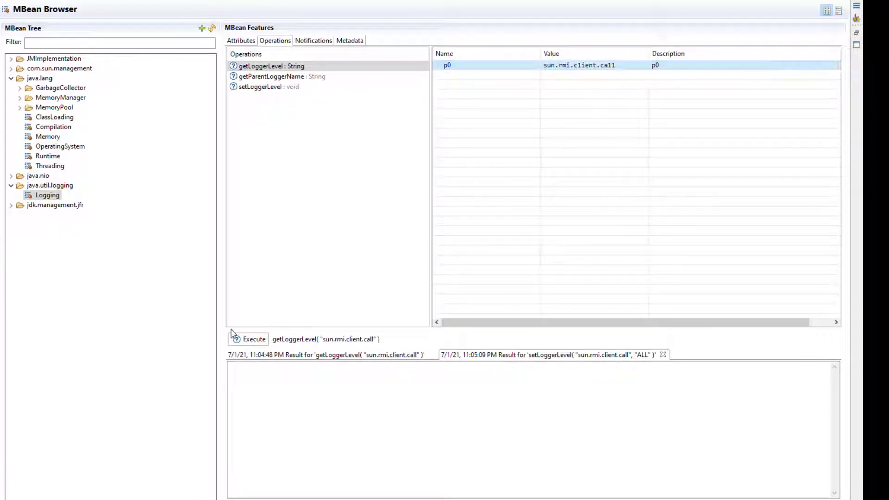
left_click(235, 337)
left_click_drag(250, 368, 217, 366)
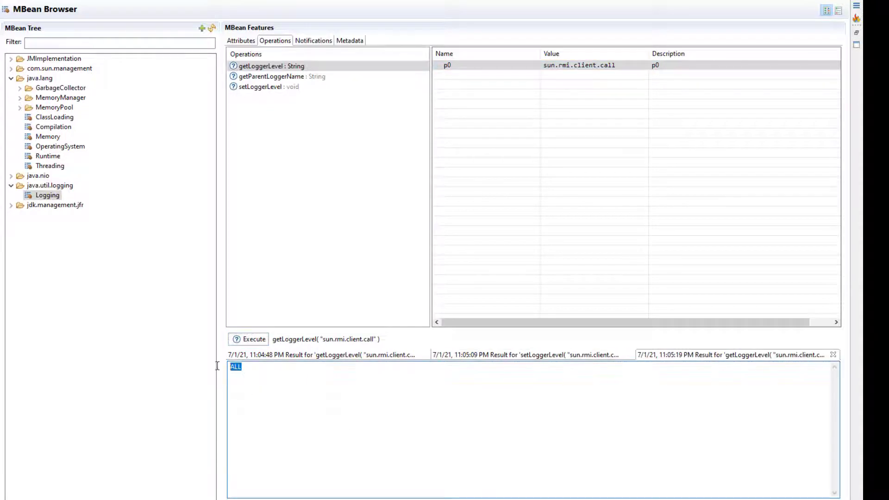
left_click(274, 384)
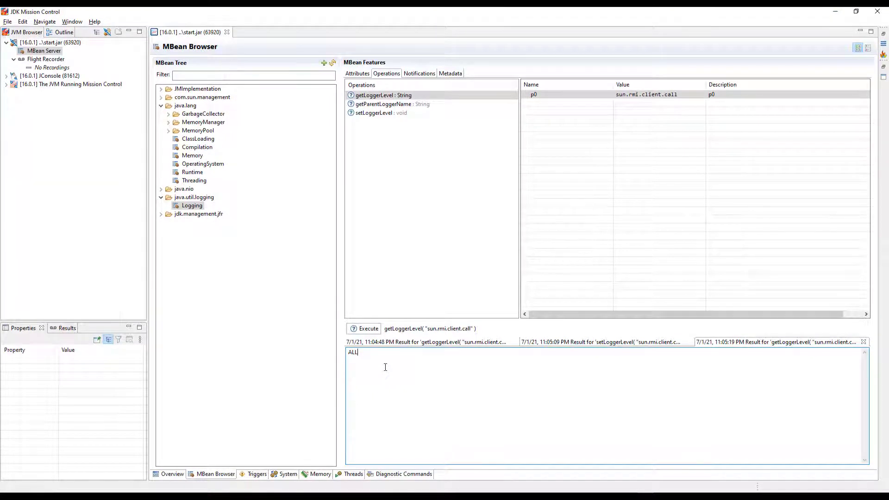
- Enable the Deadlocked Threads rule in the Java SE triggers and set its max trigger value to 1
left_click(256, 474)
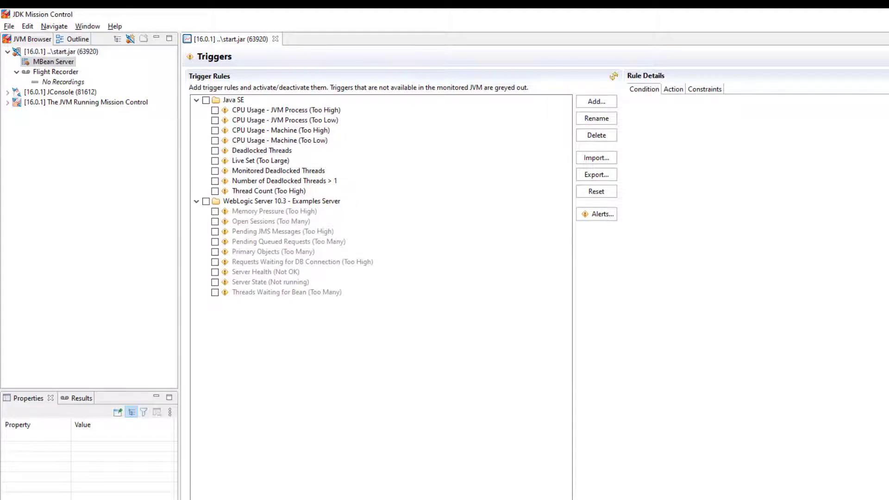
left_click(224, 153)
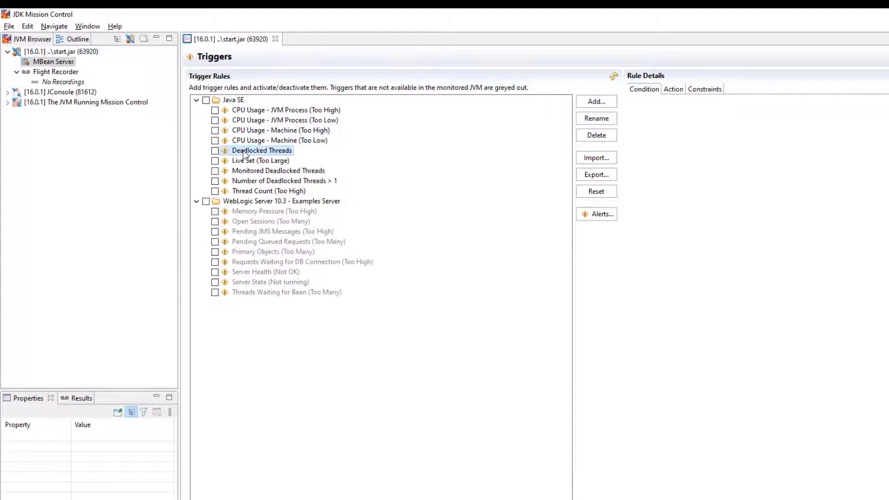
left_click(216, 152)
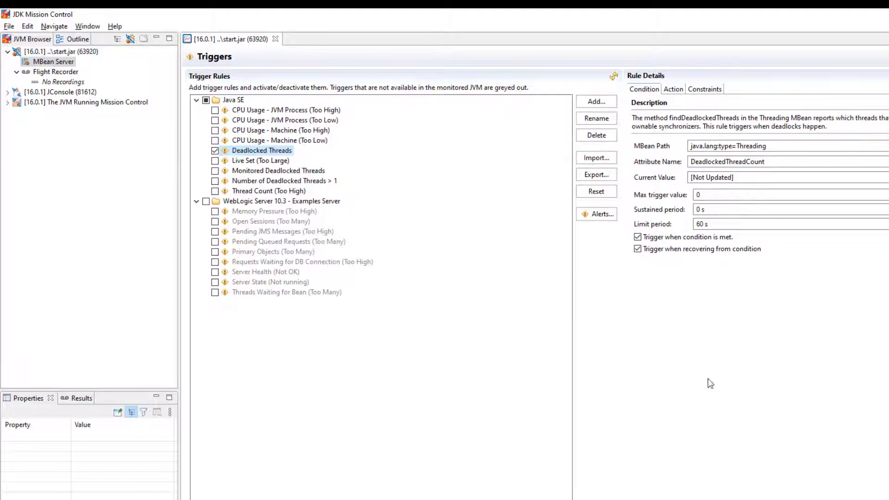
left_click(712, 197)
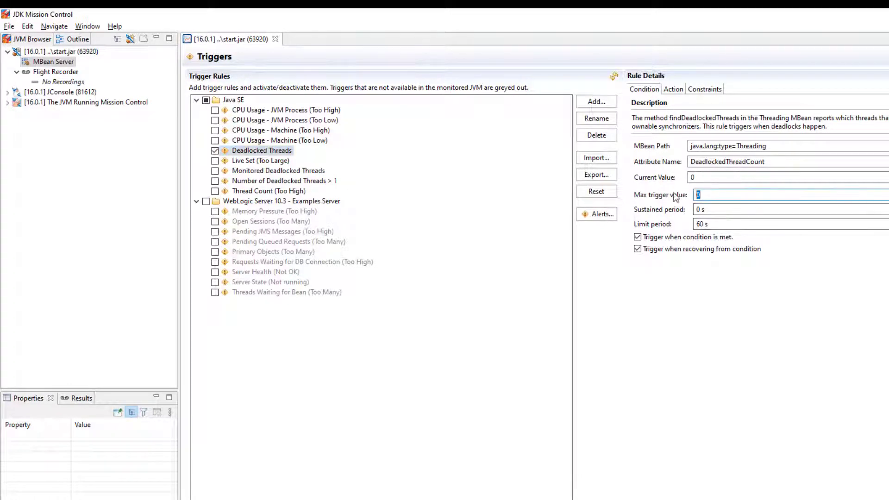
key("BackSpace")
type("1")
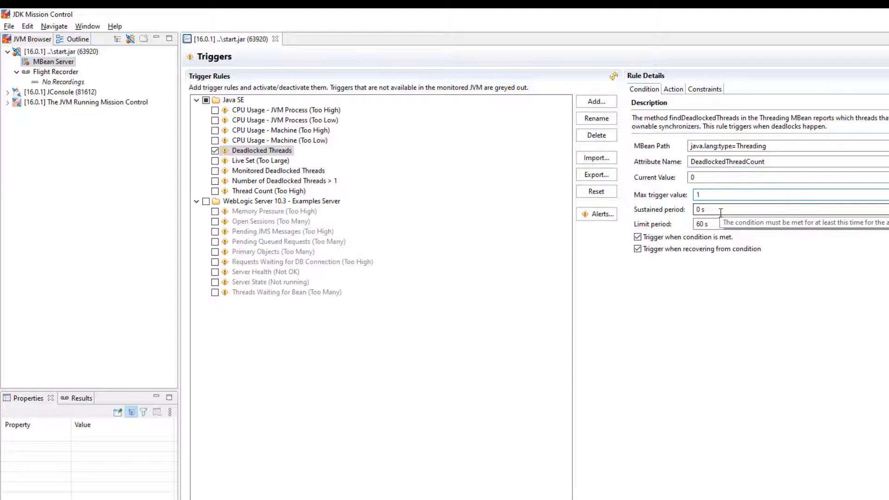
- Set the Deadlocked Threads rule's action to Send e-mail and return to its condition settings
left_click(673, 89)
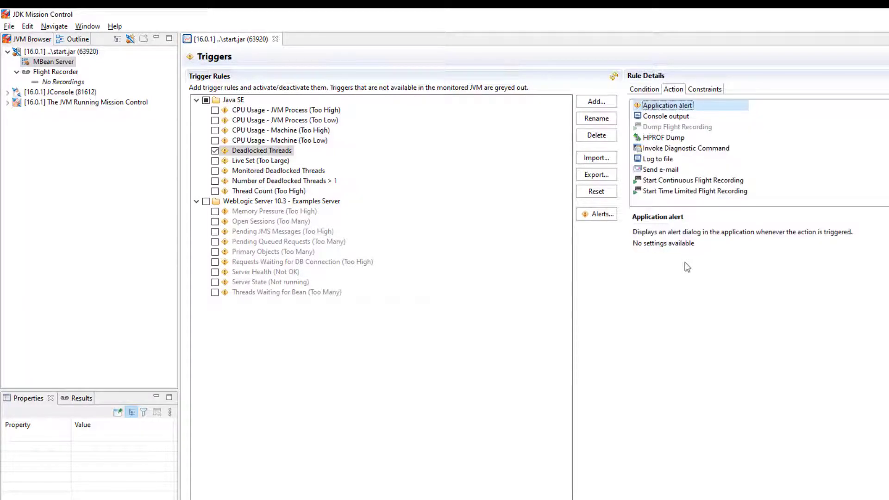
left_click(662, 171)
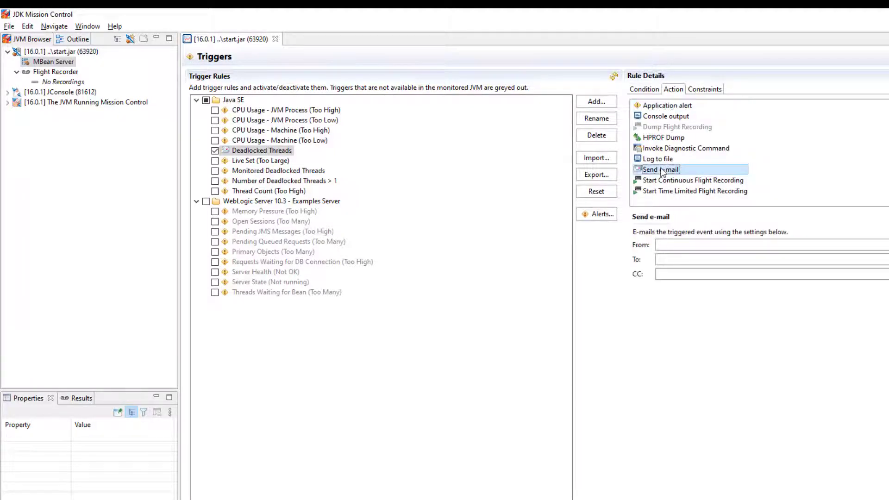
left_click(665, 106)
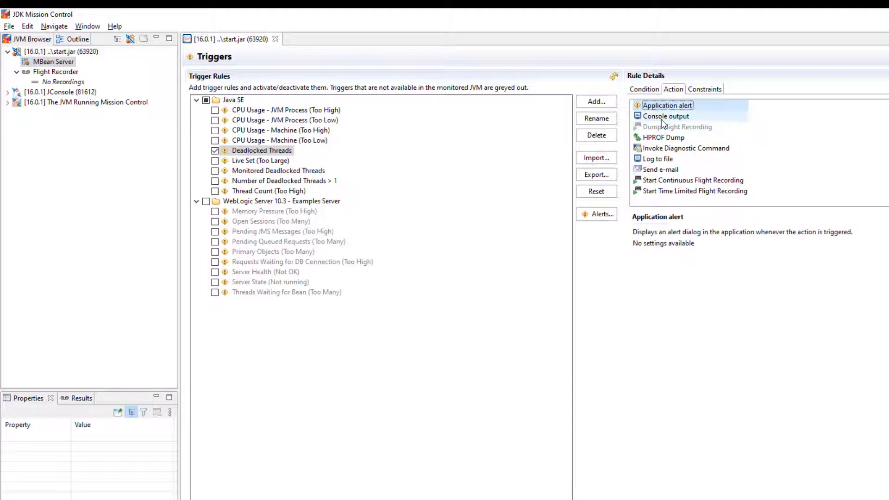
left_click(662, 117)
left_click(660, 158)
left_click(664, 171)
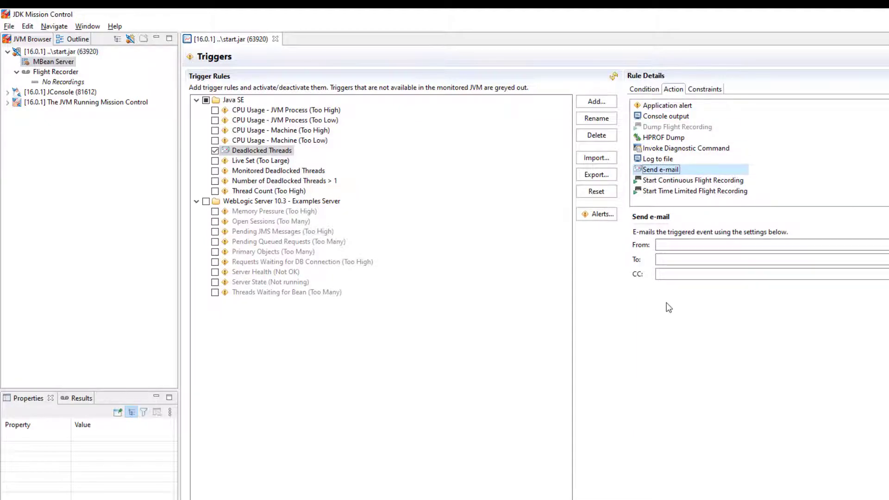
left_click(644, 92)
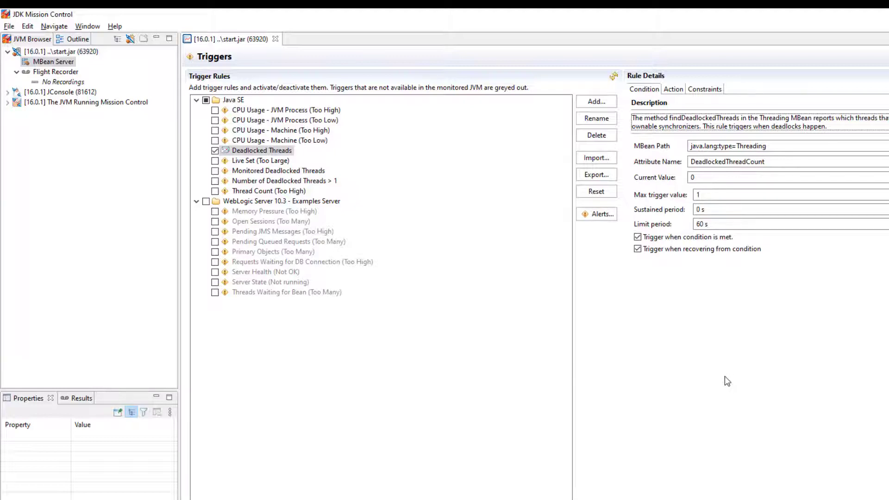
- Review the System page's server information, JVM statistics and system properties for the start.jar process
left_click(345, 499)
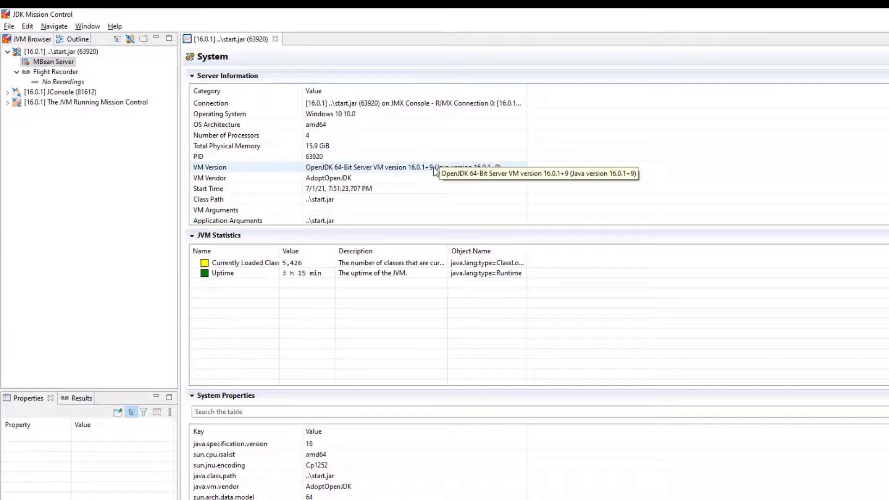
scroll(435, 171, "down", 1)
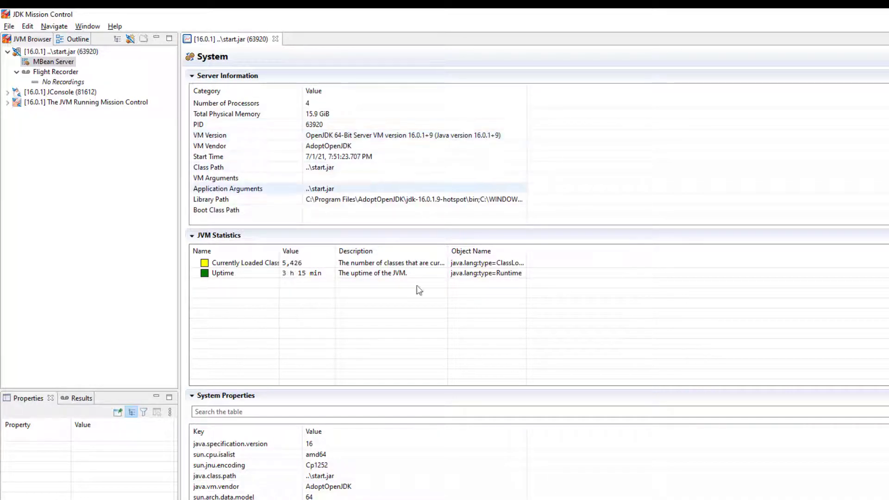
scroll(418, 490, "down", 2)
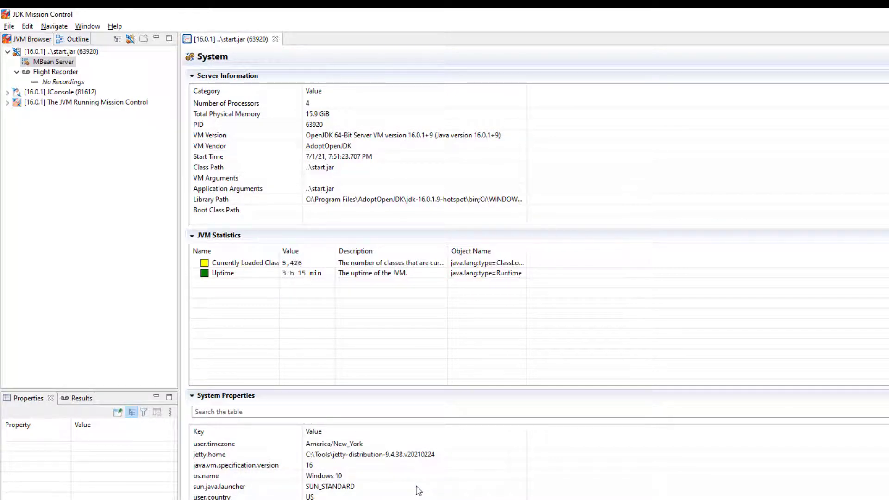
- Review the garbage collection tables for G1 Young Generation and G1 Old Generation on the Memory page
left_click(377, 499)
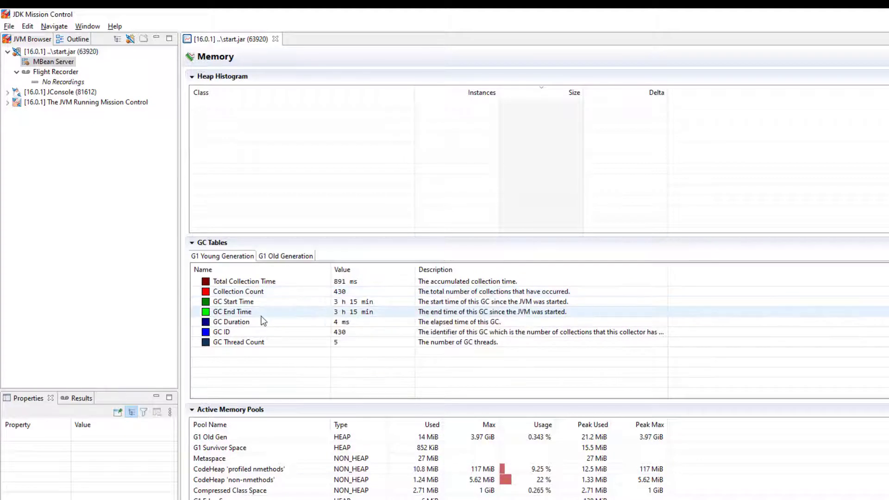
left_click(260, 335)
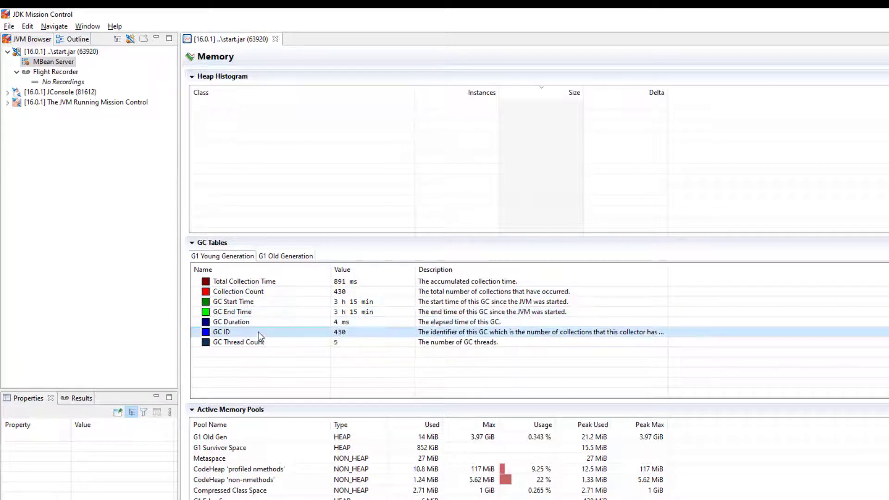
left_click(279, 256)
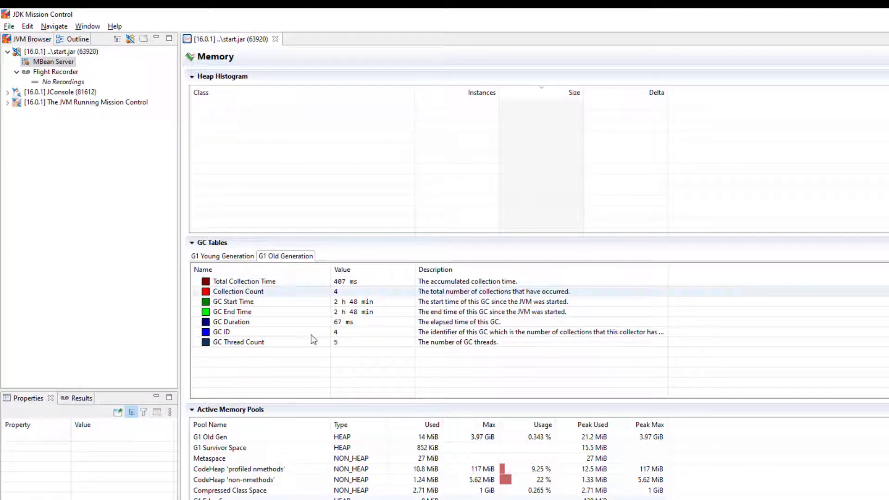
left_click(412, 499)
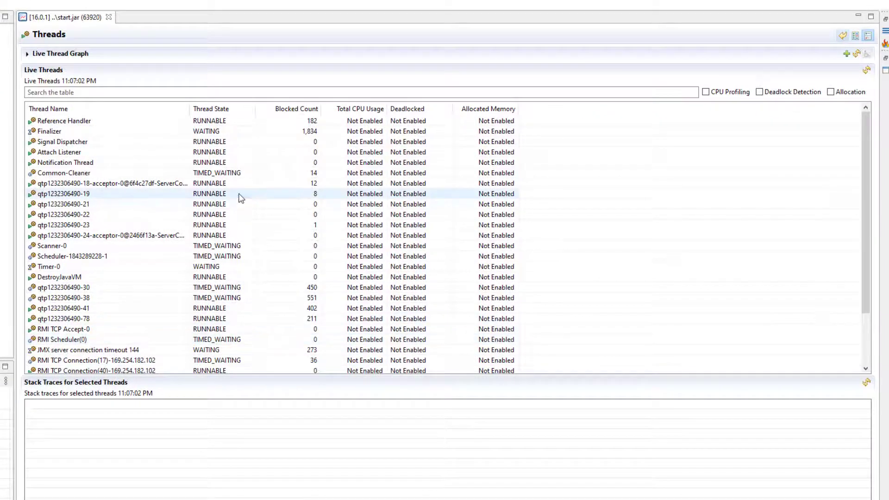
left_click(240, 198)
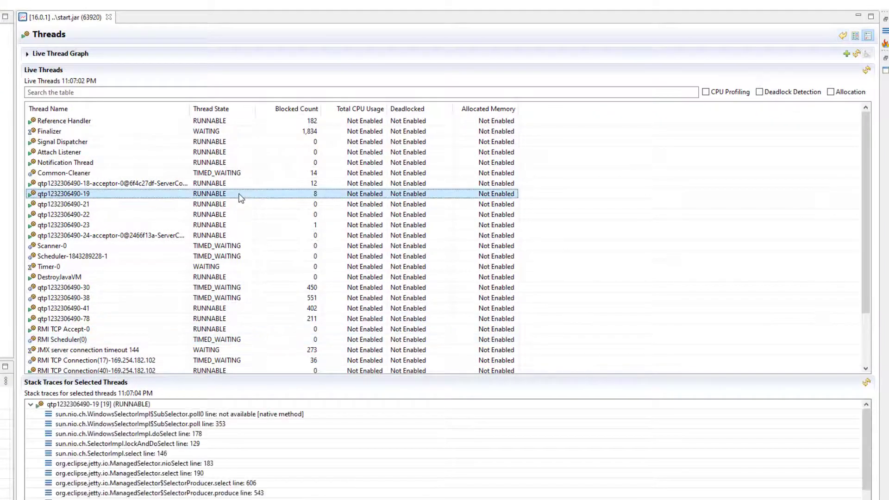
scroll(241, 198, "down", 2)
scroll(240, 198, "up", 2)
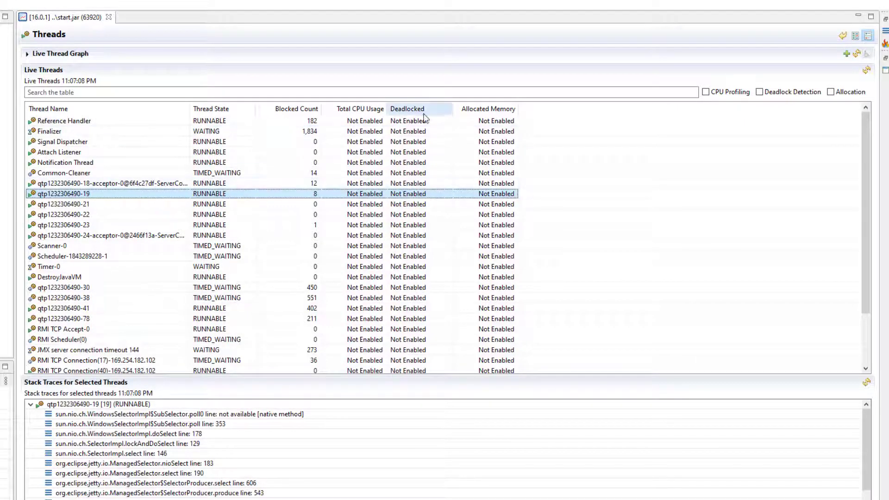
- Enable CPU Profiling, Deadlock Detection and Allocation for the live threads table
left_click(718, 92)
left_click(759, 92)
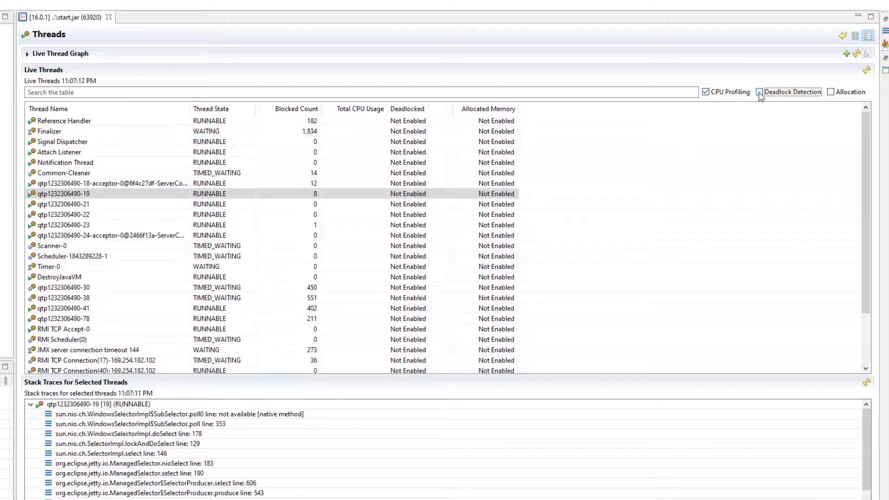
left_click(830, 92)
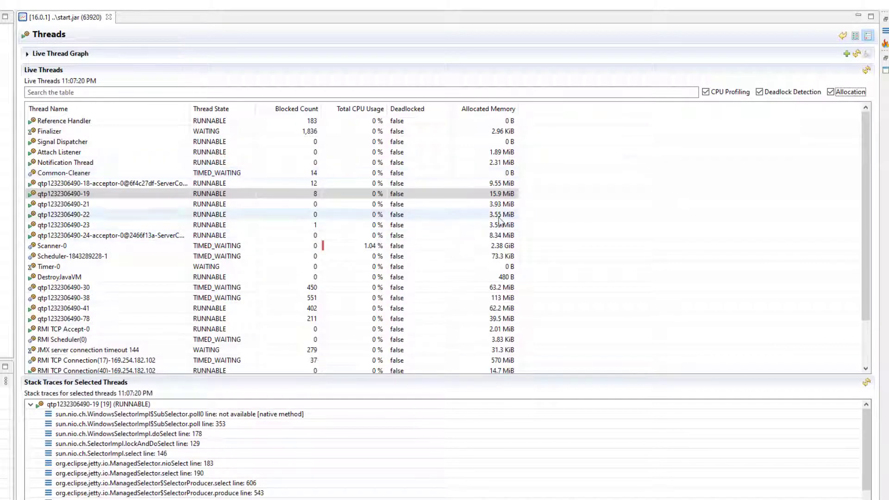
- Execute the VM.info diagnostic command on the start.jar process
left_click(213, 174)
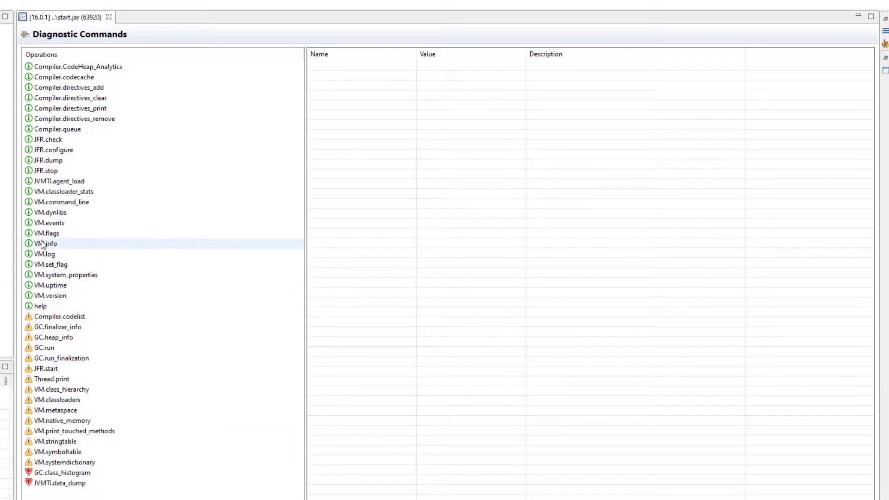
mouse_move(42, 244)
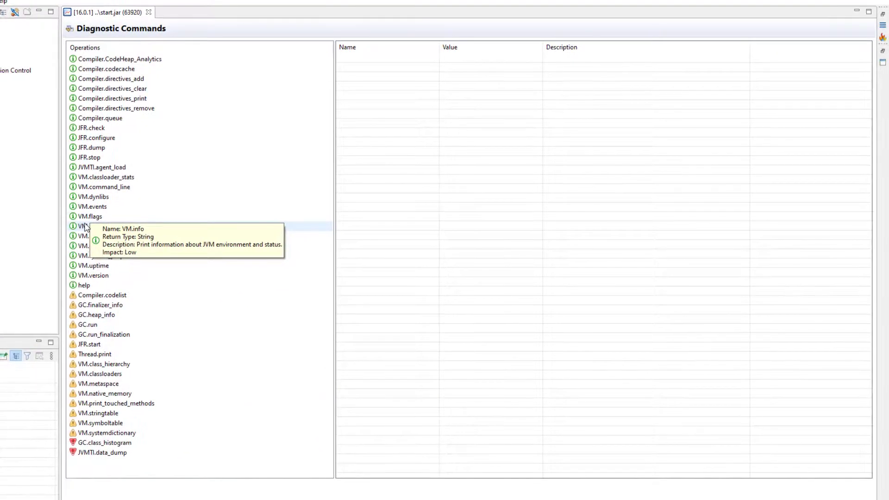
left_click(86, 227)
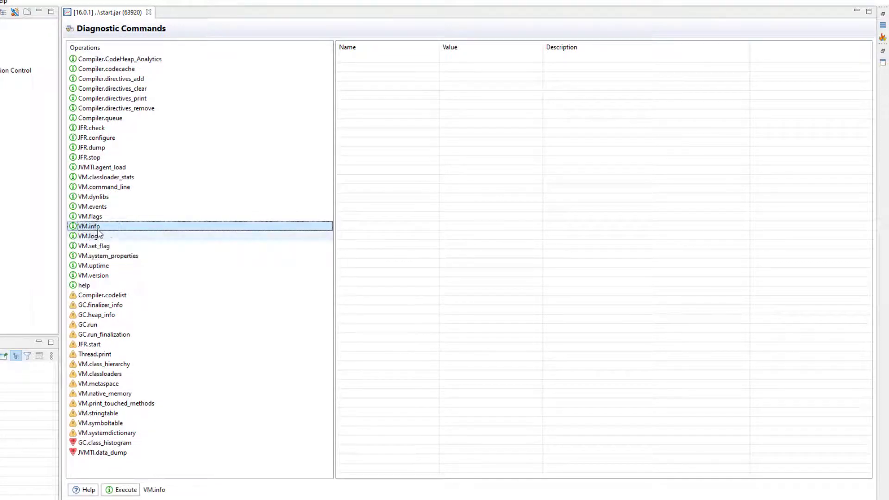
left_click(121, 490)
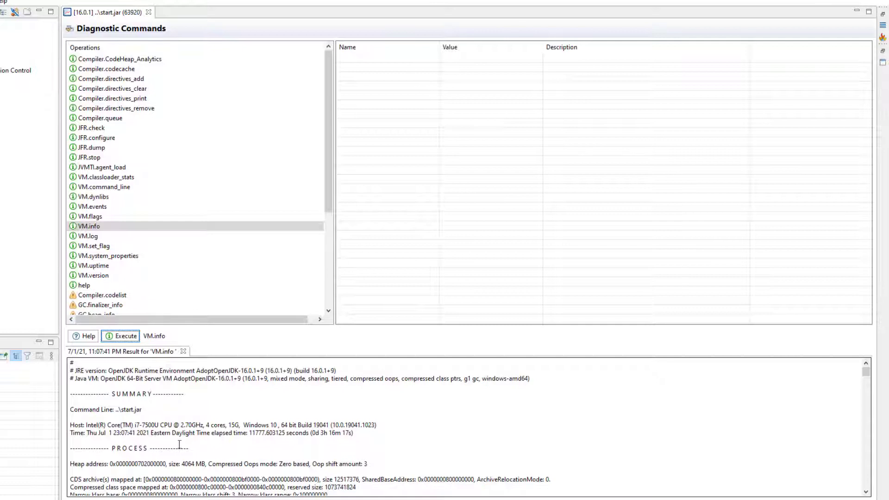
- Execute the VM.log diagnostic command without setting any of its options
scroll(127, 222, "down", 5)
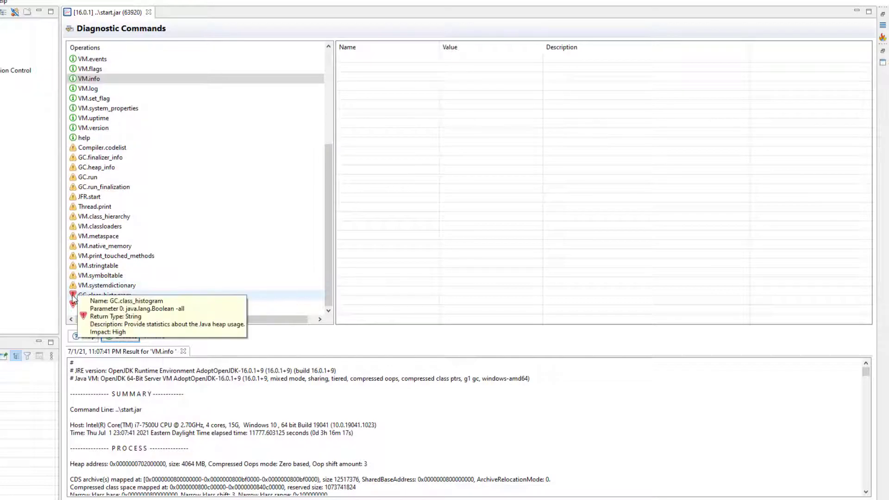
left_click(98, 87)
key("Up")
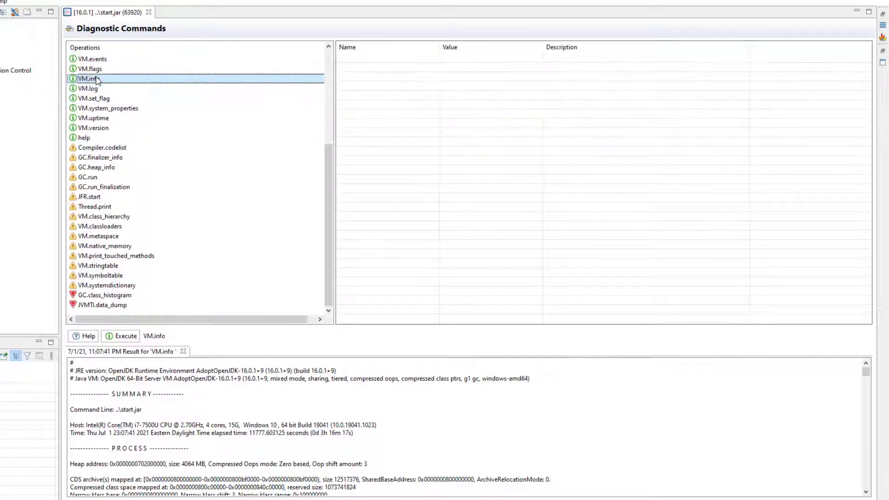
left_click(99, 88)
left_click(121, 335)
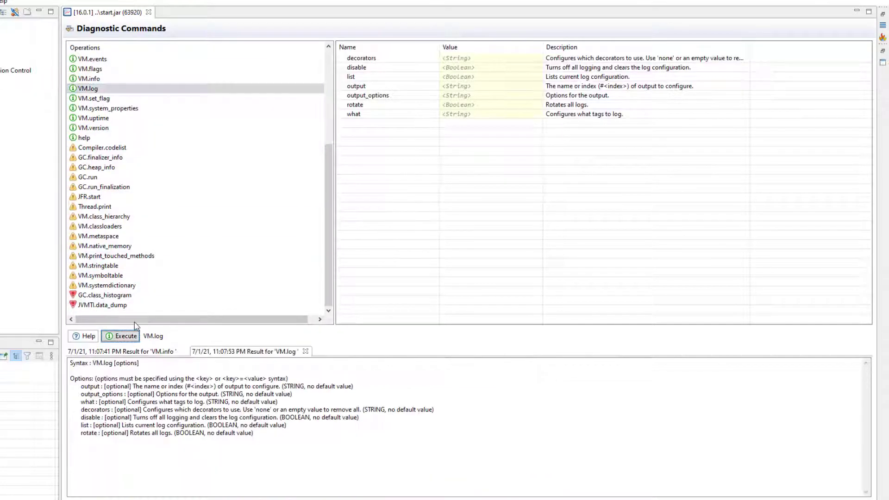
- Execute the high-impact GC.class_histogram diagnostic command and confirm its execution
mouse_move(169, 262)
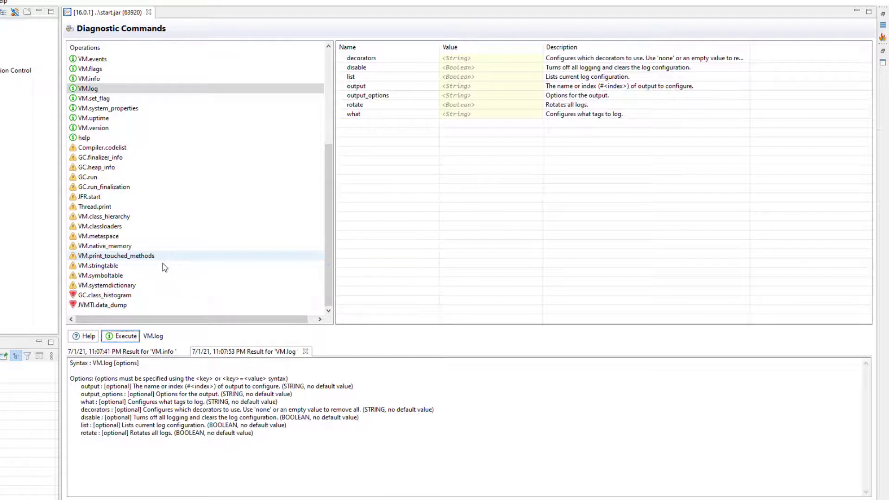
left_click(130, 149)
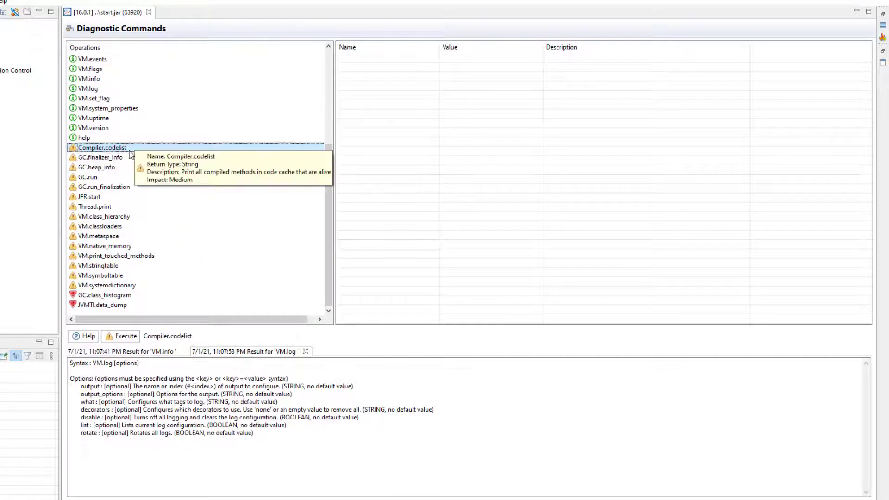
left_click(105, 297)
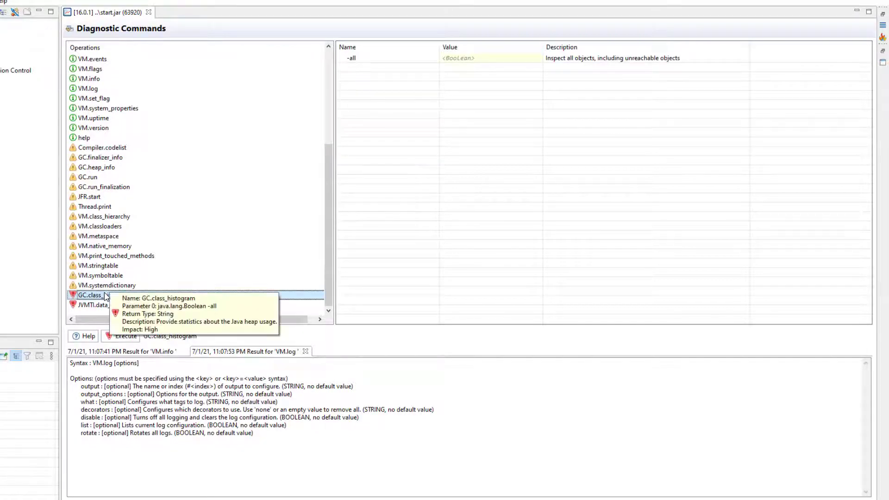
left_click(109, 304)
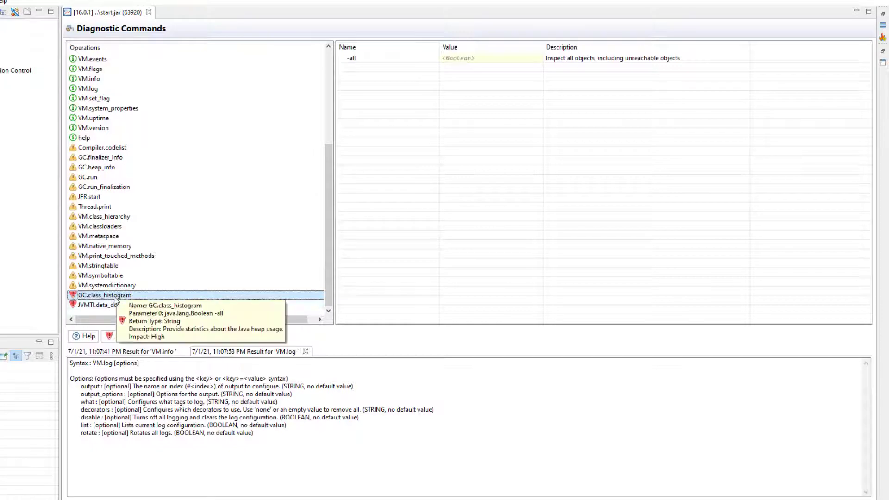
left_click(132, 337)
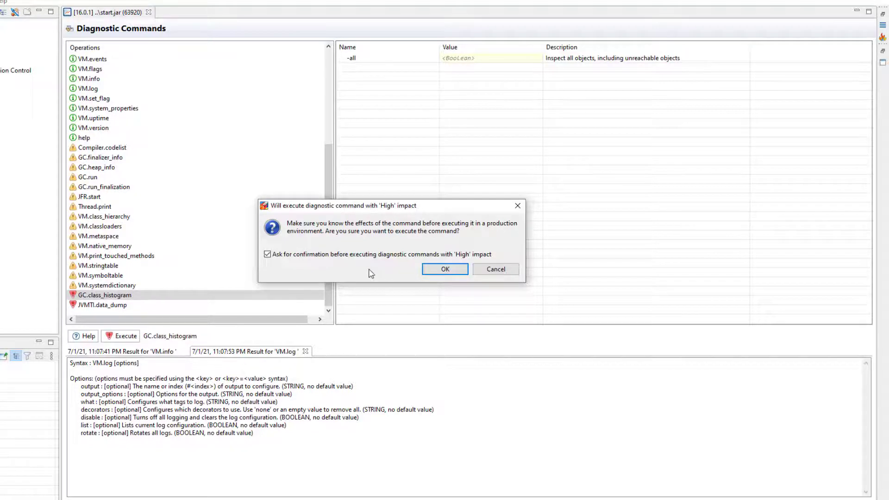
left_click(427, 272)
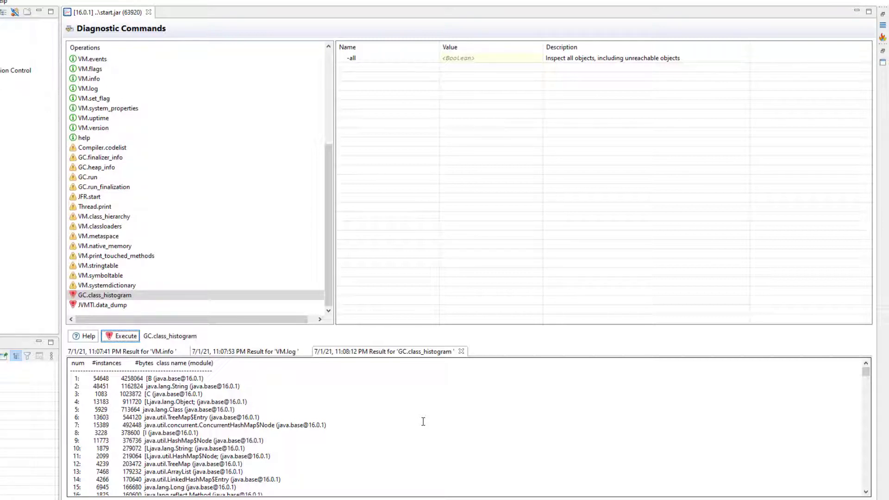
- Inspect the parameters of VM.set_flag, VM.log and JFR.check, and execute JFR.configure without arguments
scroll(199, 195, "up", 3)
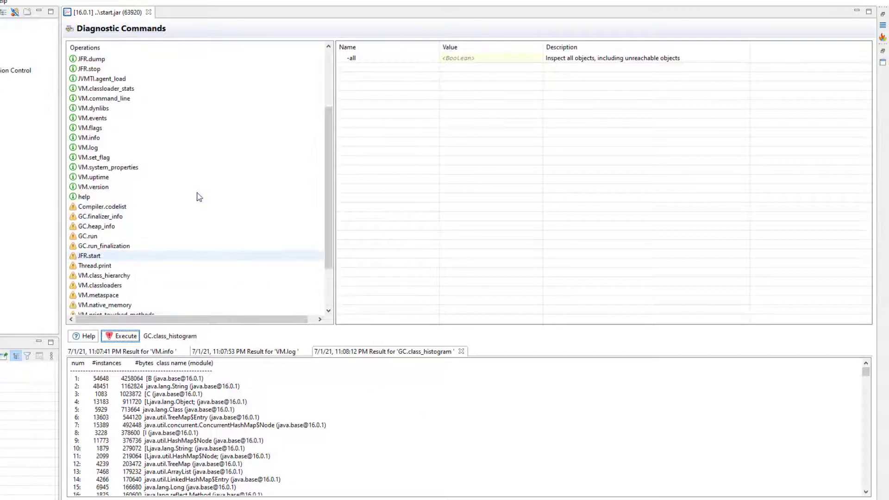
left_click(130, 187)
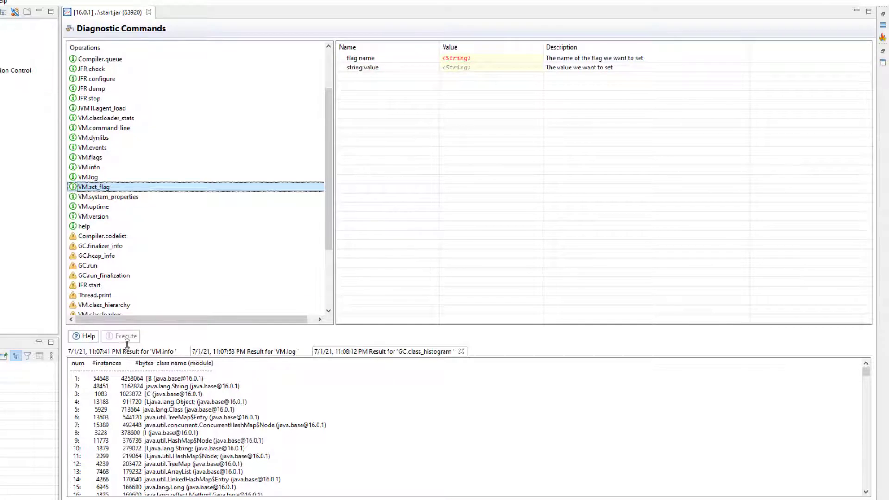
left_click(141, 178)
scroll(141, 167, "up", 2)
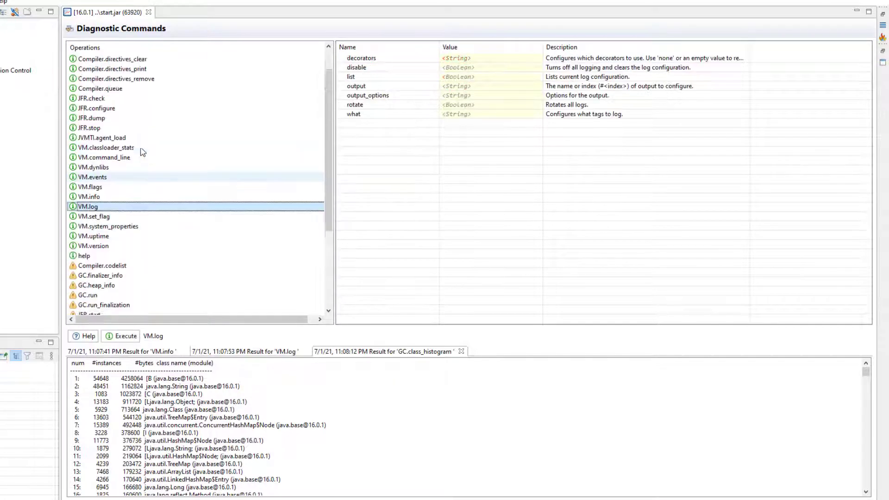
left_click(134, 130)
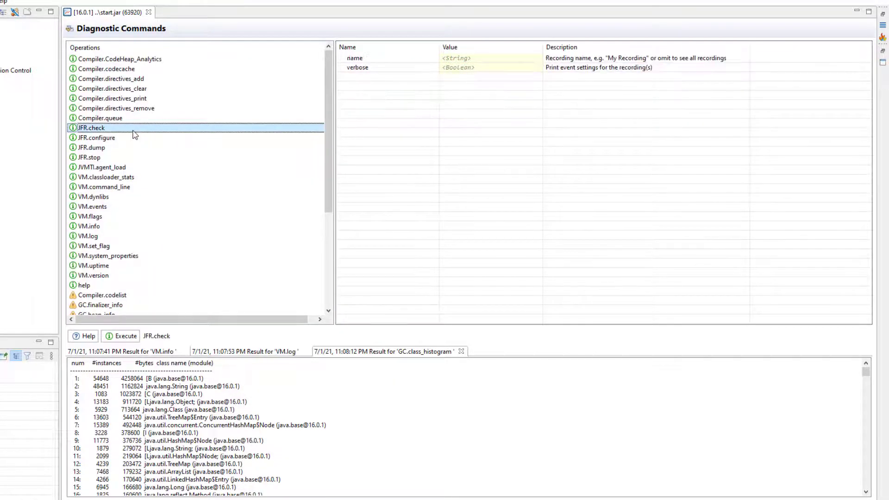
left_click(132, 138)
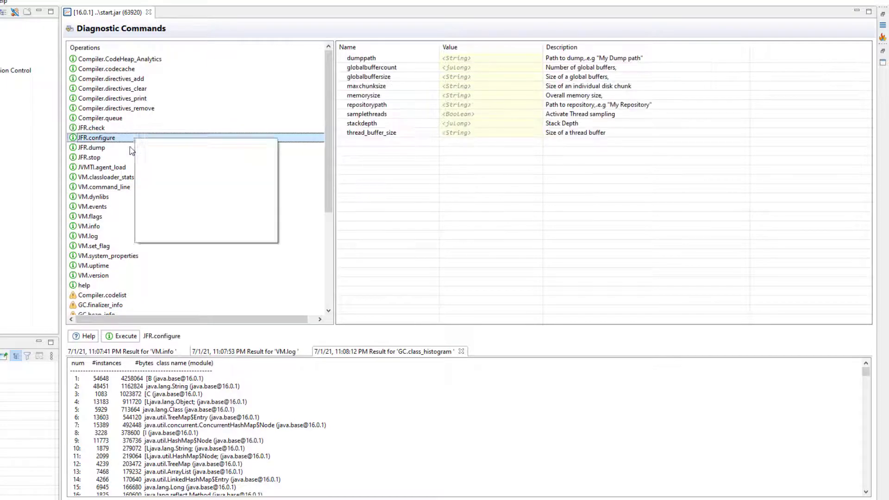
left_click(124, 336)
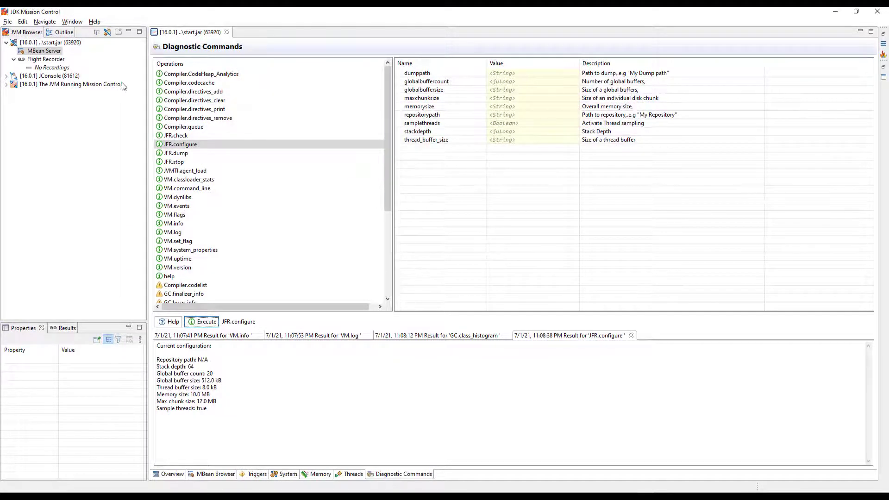
- Start a 1 min time fixed flight recording of start.jar named My Recording, using the last started event settings
mouse_move(98, 84)
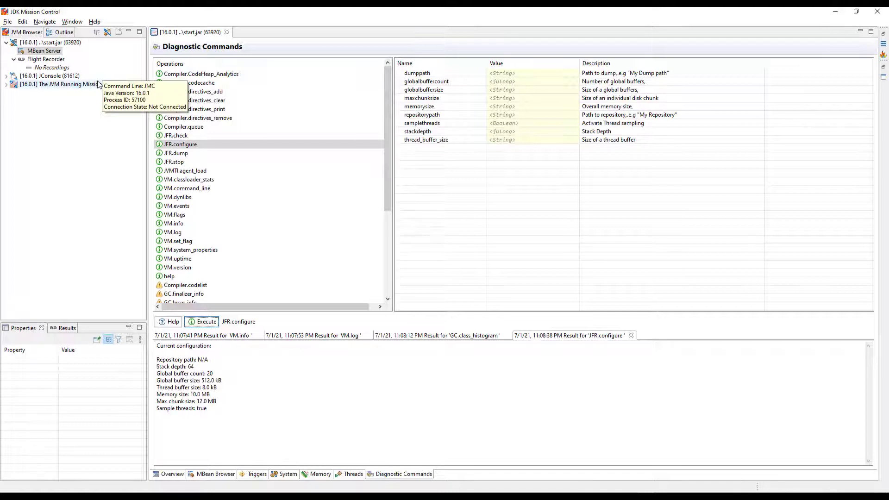
left_click(46, 60)
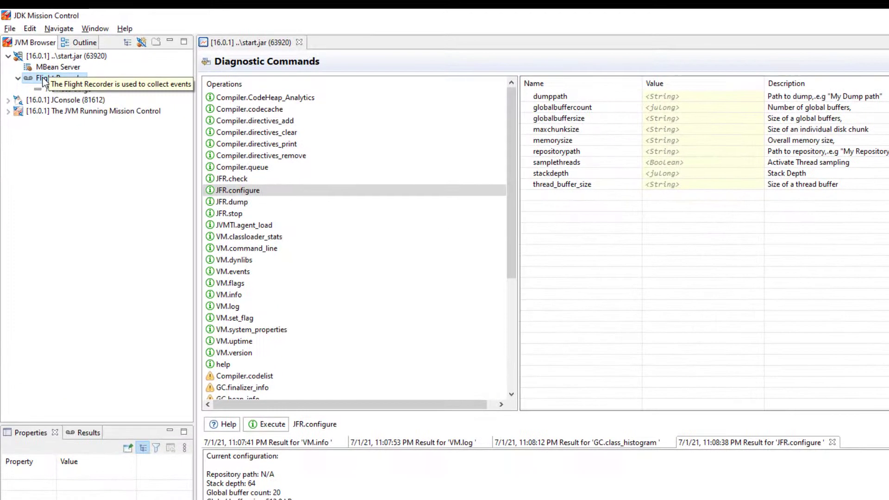
right_click(76, 79)
left_click(112, 87)
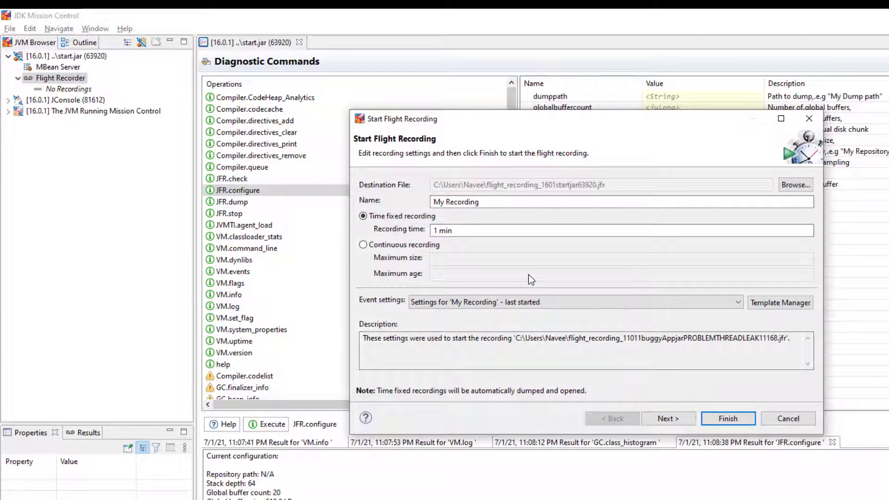
left_click_drag(500, 204, 431, 201)
left_click_drag(499, 231, 404, 231)
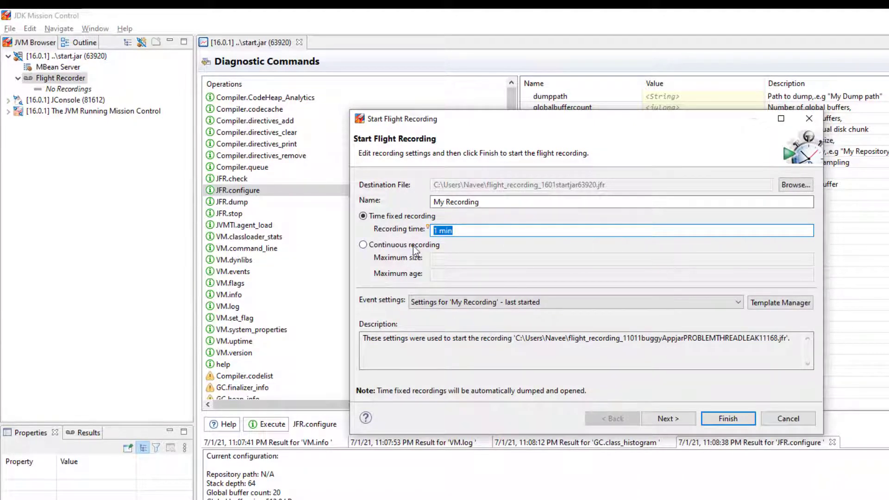
left_click(517, 301)
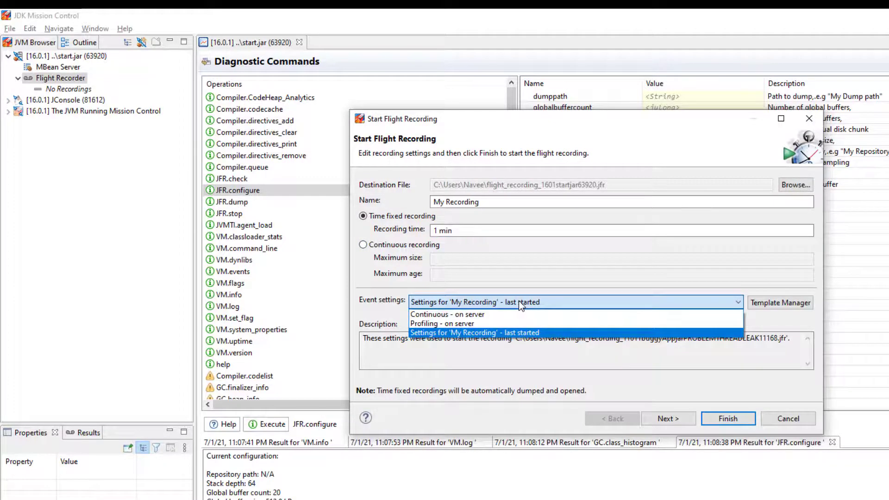
left_click(518, 301)
left_click(663, 420)
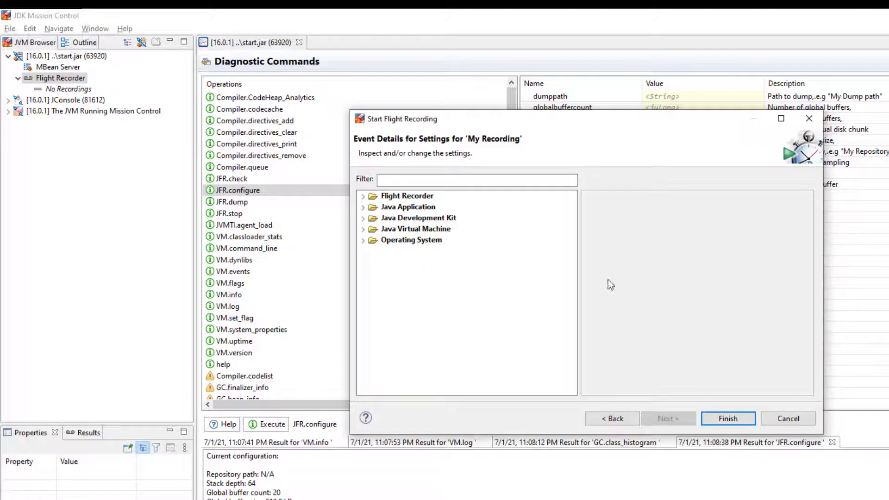
left_click(708, 419)
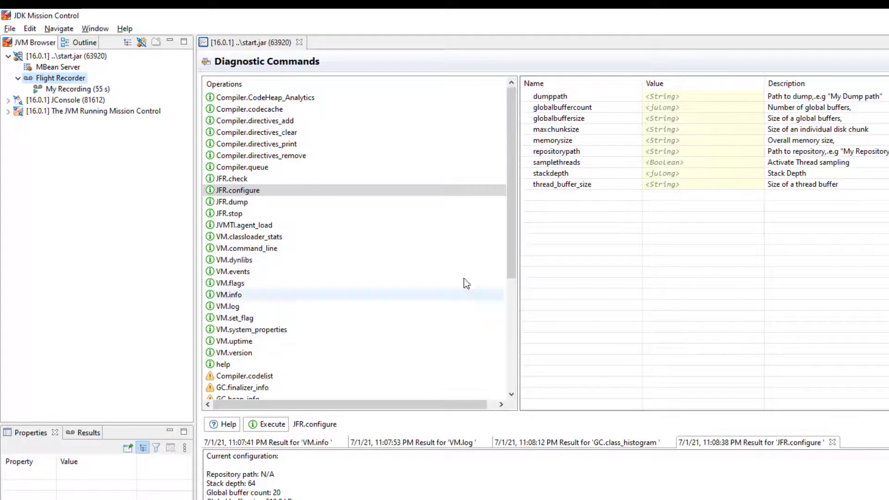
- Dump the whole of the running My Recording to flight_recording_1601startjar63920.jfr
left_click(89, 91)
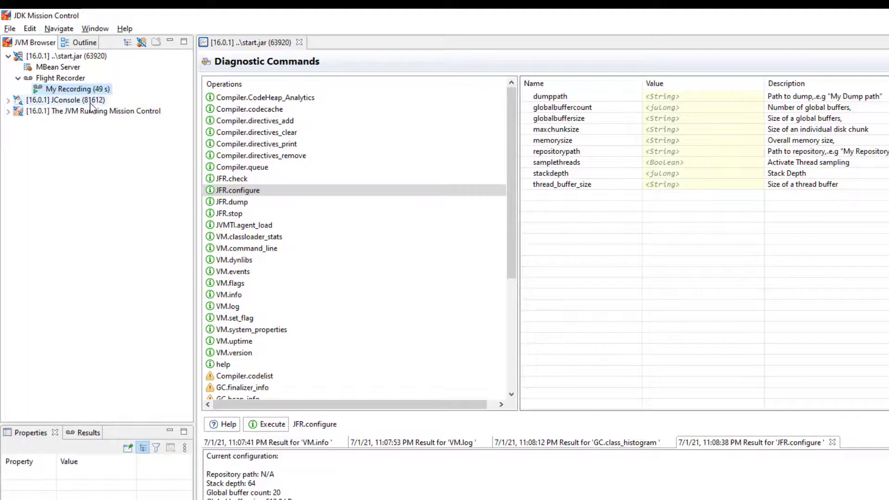
right_click(77, 92)
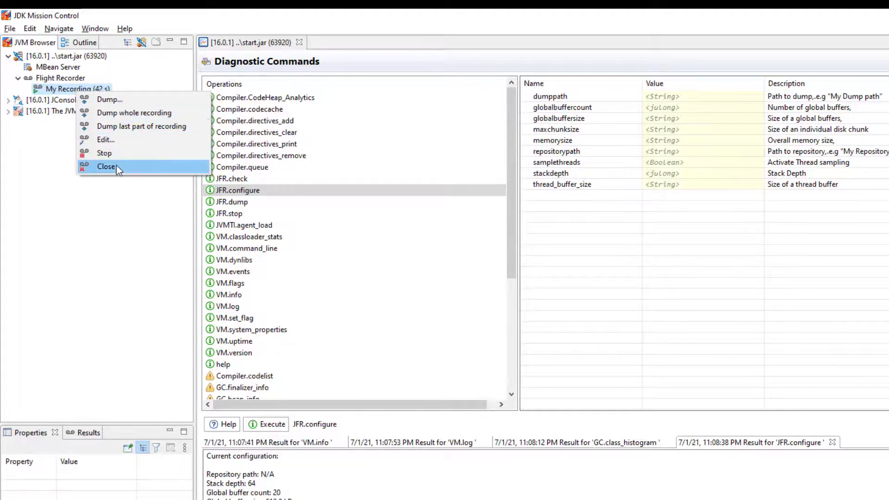
double_click(49, 89)
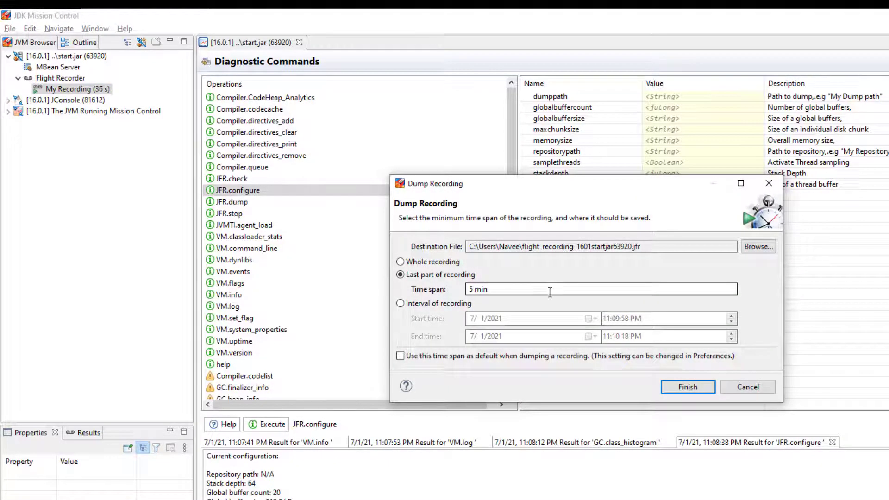
left_click(411, 262)
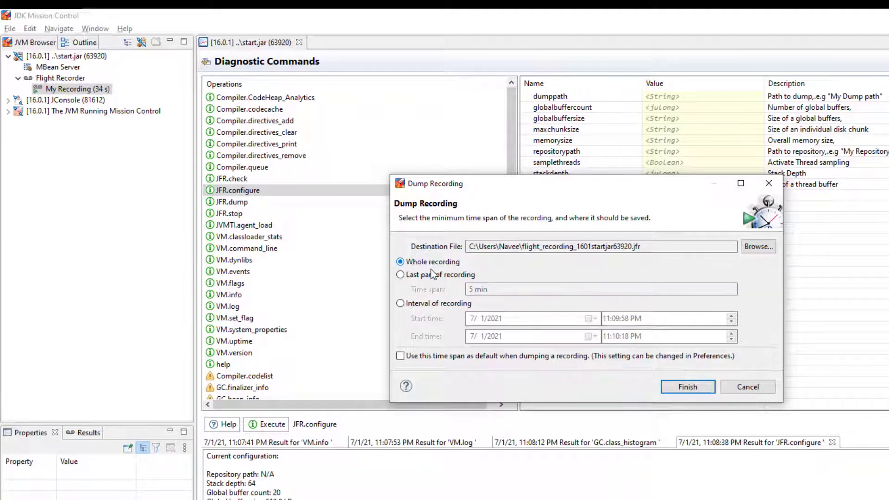
left_click(699, 388)
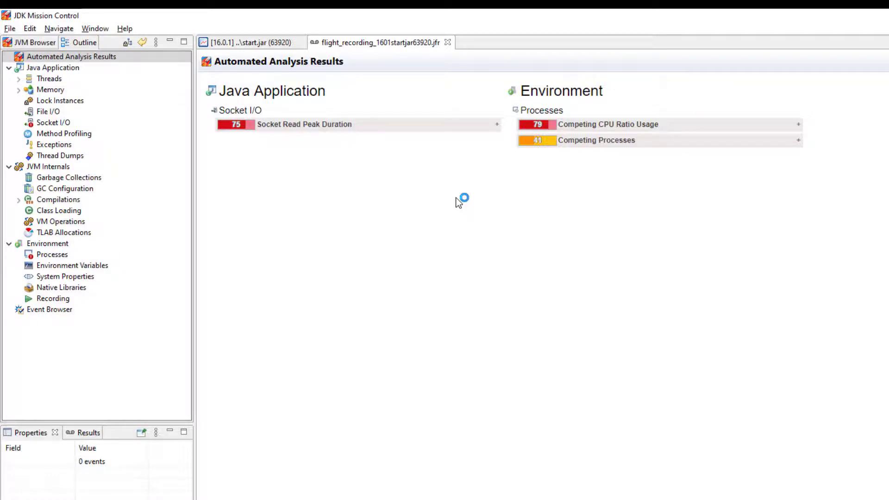
- Examine the dumped recording's thread timeline and its Memory page, sorting the classes by Total Allocation
left_click(49, 79)
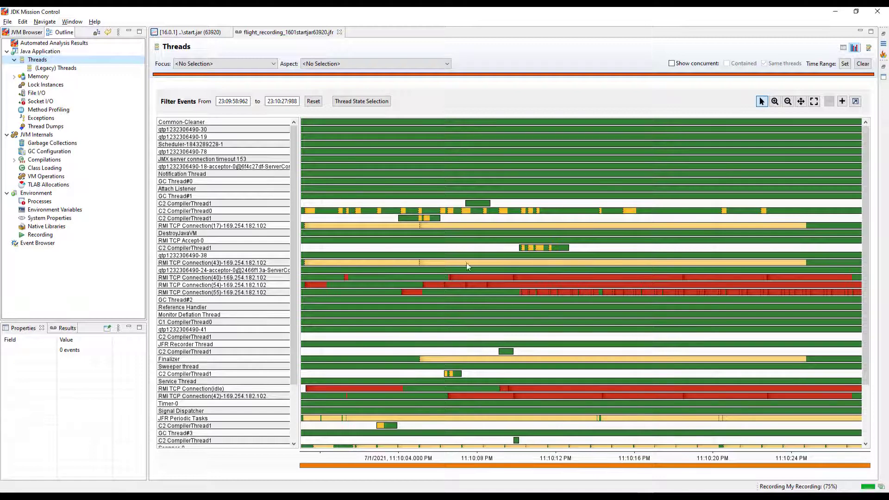
mouse_move(639, 276)
left_click(45, 78)
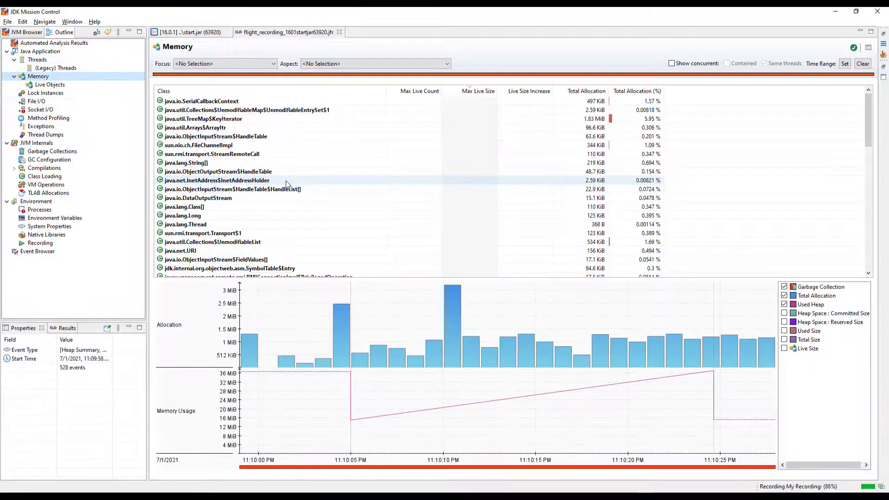
left_click(586, 91)
left_click(586, 91)
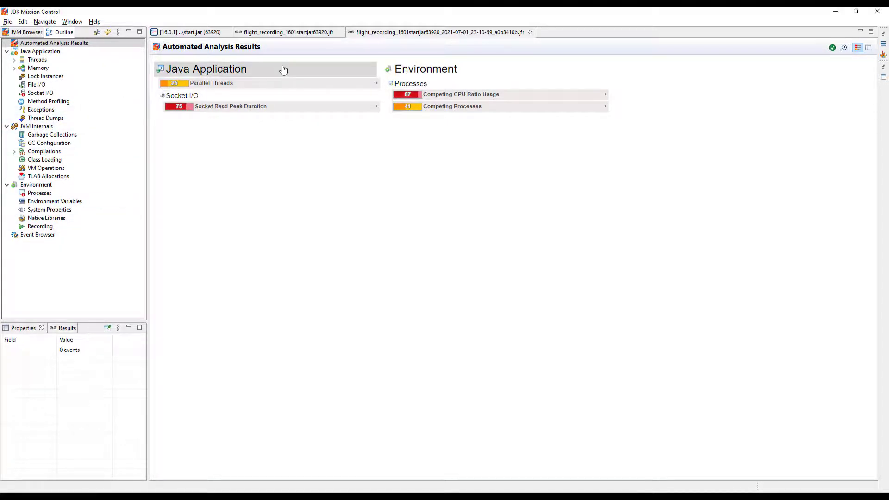
- Review the Automated Analysis Results of the completed one-minute recording
right_click(63, 47)
left_click(46, 46)
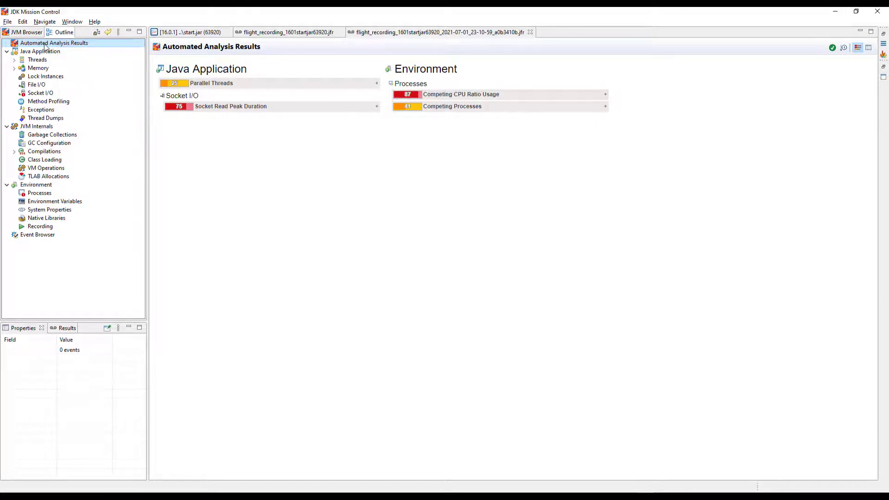
- Expand the Socket Read Peak Duration, Parallel Threads, Competing CPU Ratio Usage and Competing Processes results to read their explanations
left_click(235, 107)
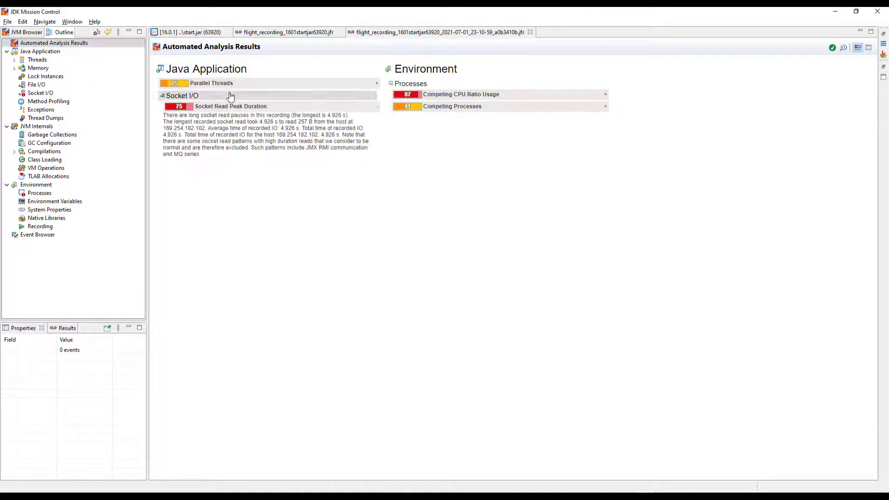
left_click(234, 88)
left_click(515, 93)
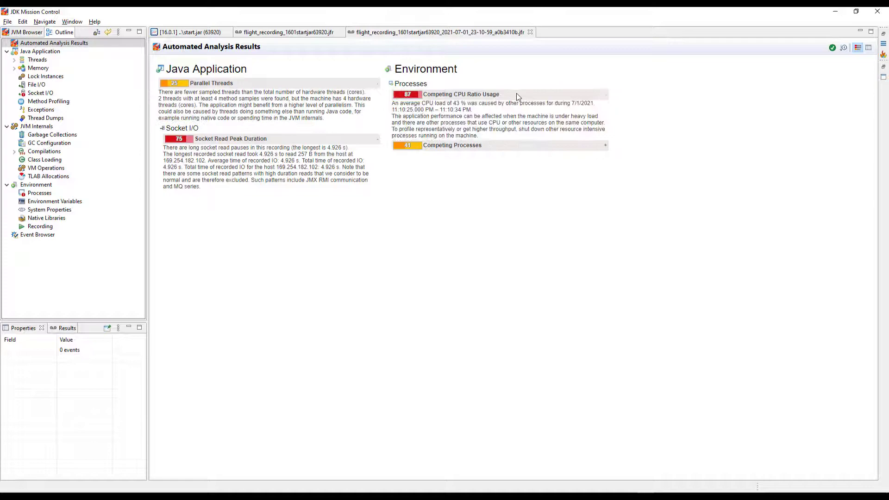
left_click(501, 144)
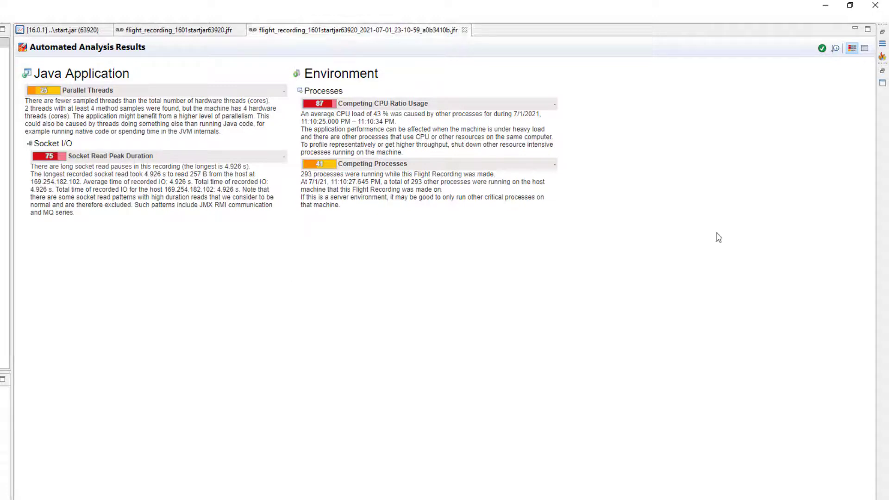
- Review the analysis results with the OK rules included and as a table, then return to the default results overview
left_click(822, 49)
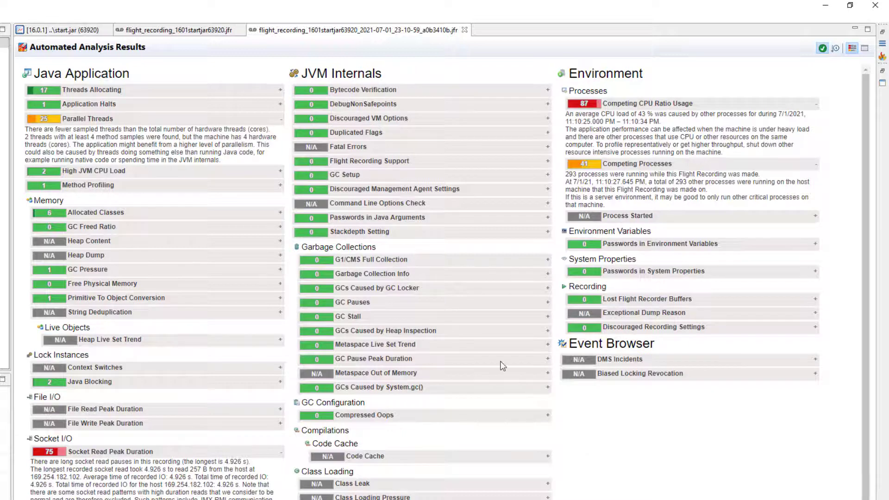
scroll(440, 293, "down", 1)
scroll(428, 300, "up", 1)
left_click(864, 49)
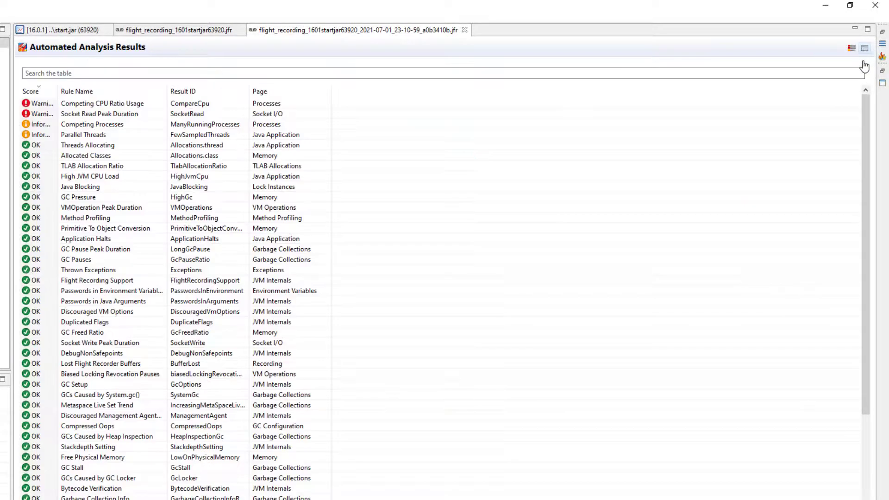
left_click(853, 50)
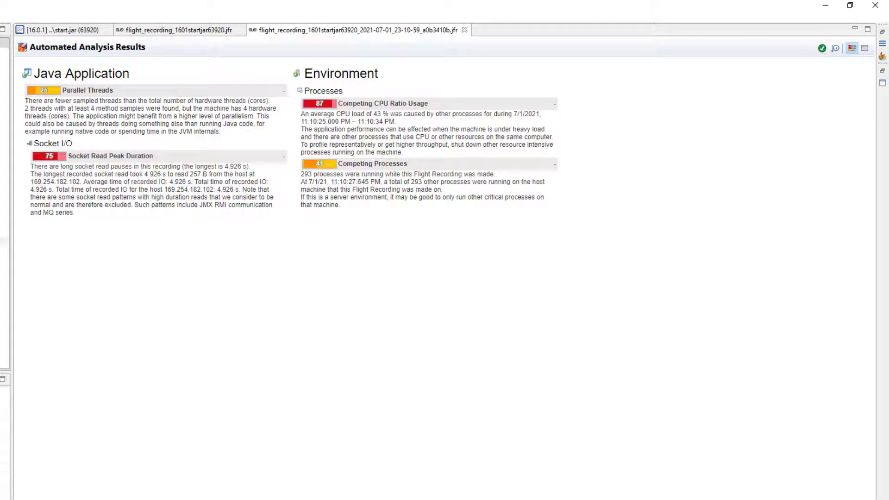
- Examine the recording's Method Profiling, Exceptions, Garbage Collections and Memory pages
left_click(66, 102)
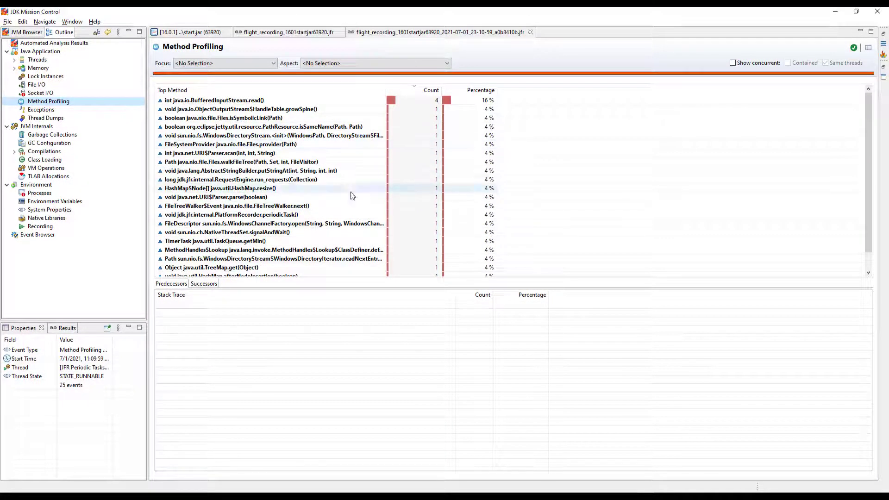
left_click(60, 109)
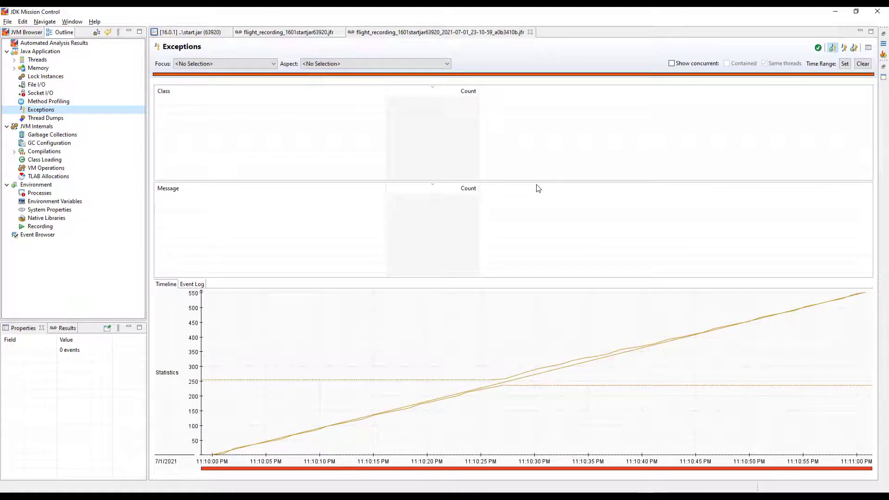
left_click(60, 135)
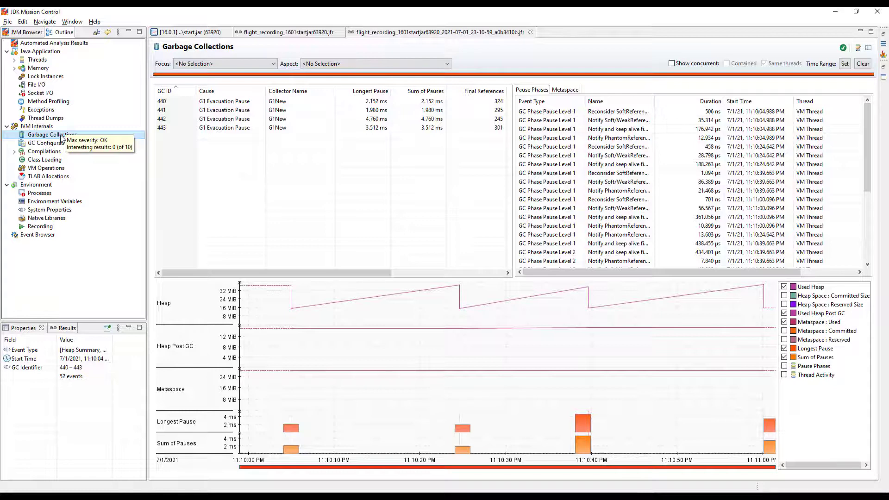
double_click(50, 69)
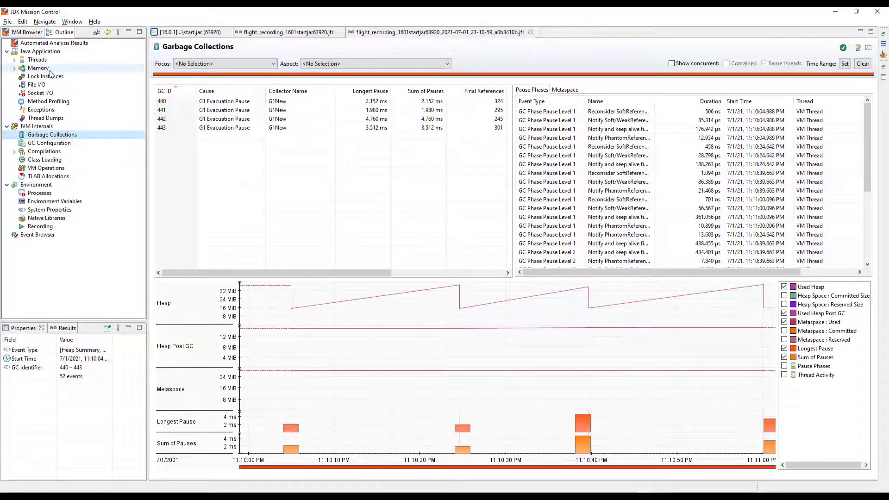